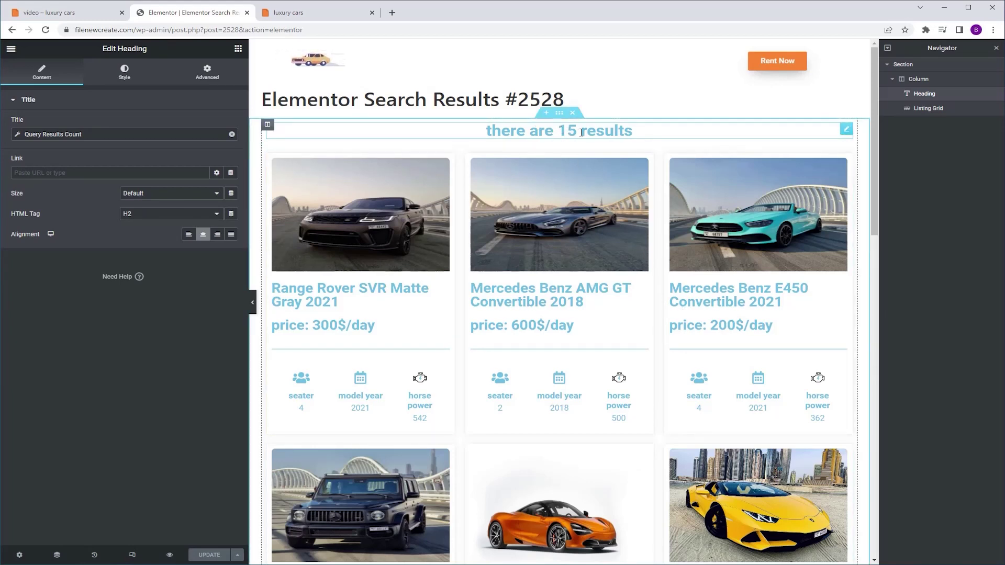
Add a Dynamic Field widget above the results count heading.
{"action": "left_click", "coordinate": [291, 12]}
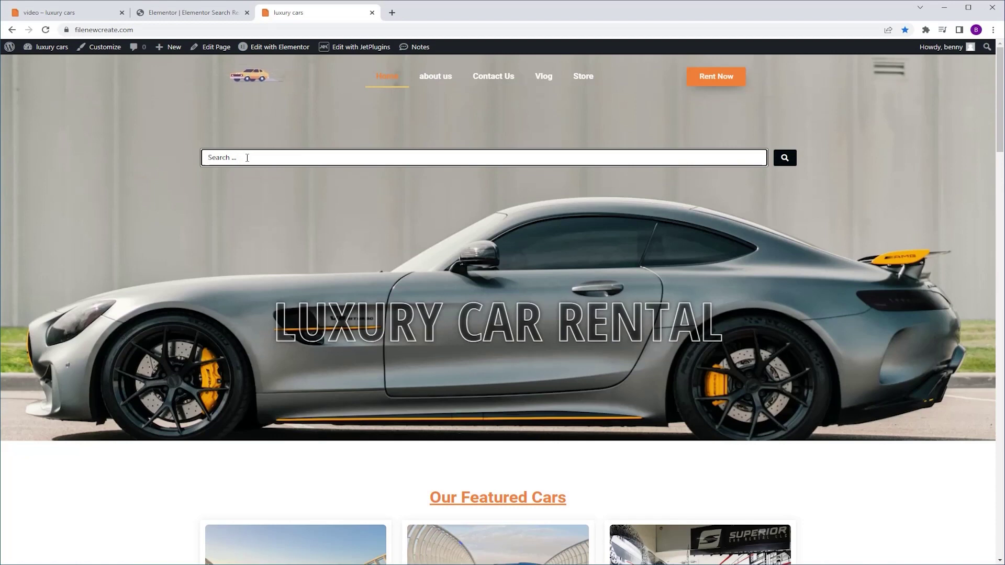
{"action": "left_click", "coordinate": [175, 13]}
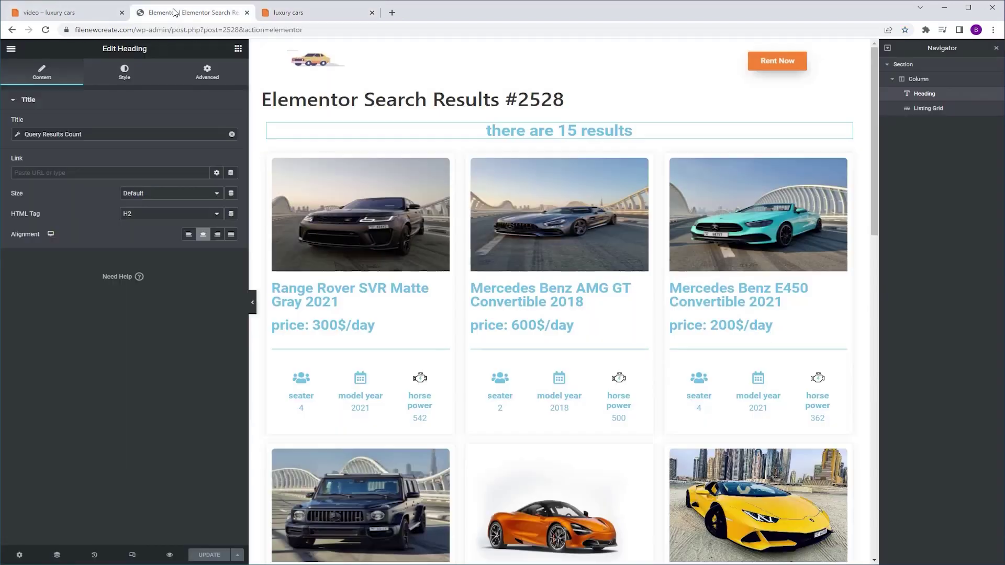
{"action": "left_click", "coordinate": [238, 48]}
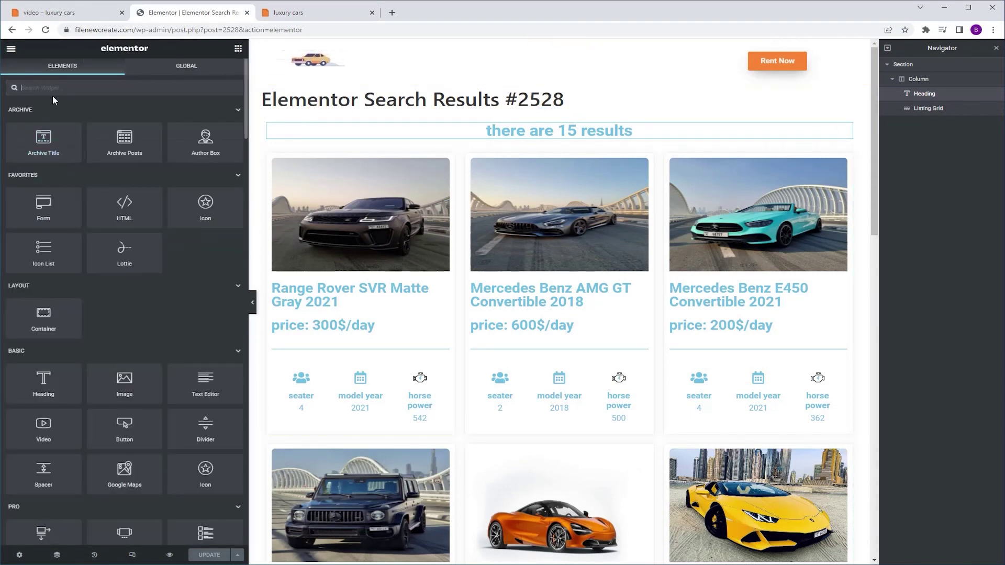
{"action": "type", "text": "dynamic field"}
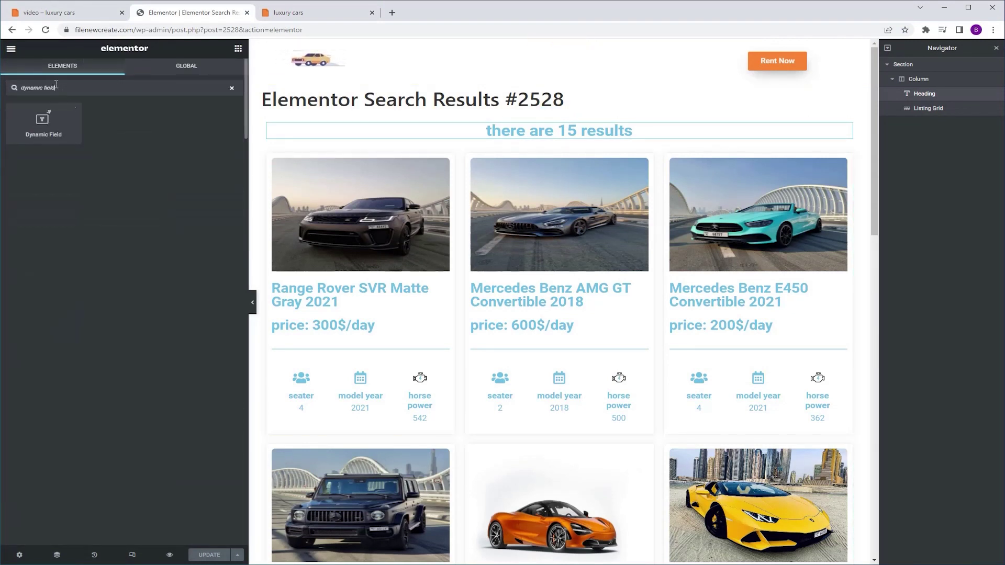
{"action": "left_click_drag", "start_coordinate": [43, 122], "coordinate": [558, 120]}
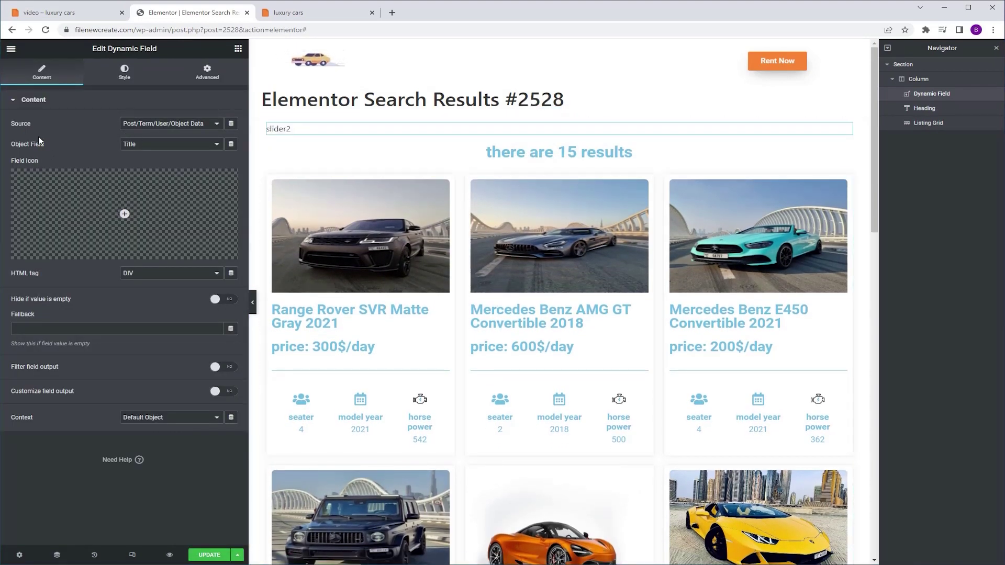
Set the field's Source to Query Variable with Variable Name 's'.
{"action": "left_click", "coordinate": [157, 124]}
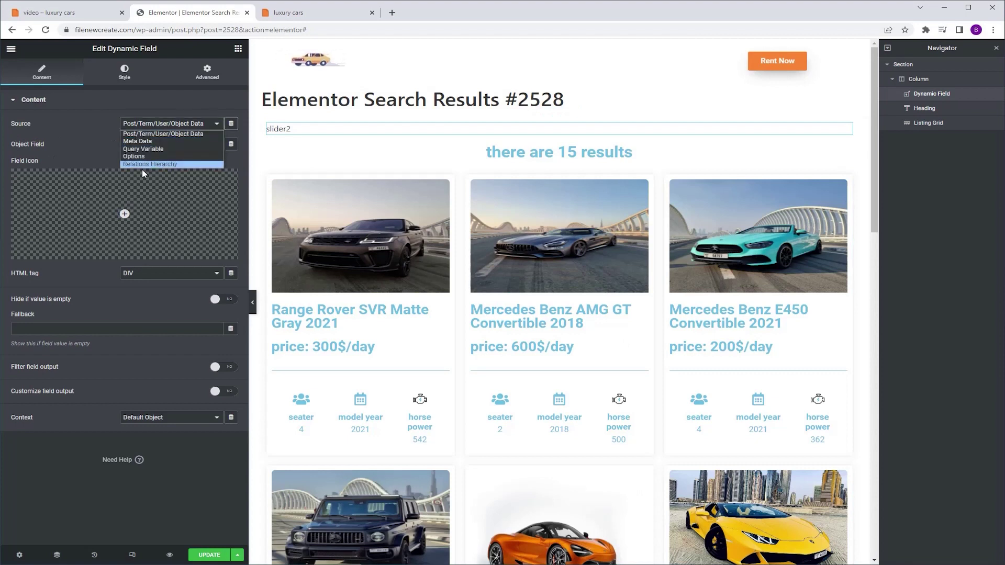
{"action": "left_click", "coordinate": [162, 148]}
{"action": "left_click", "coordinate": [50, 155]}
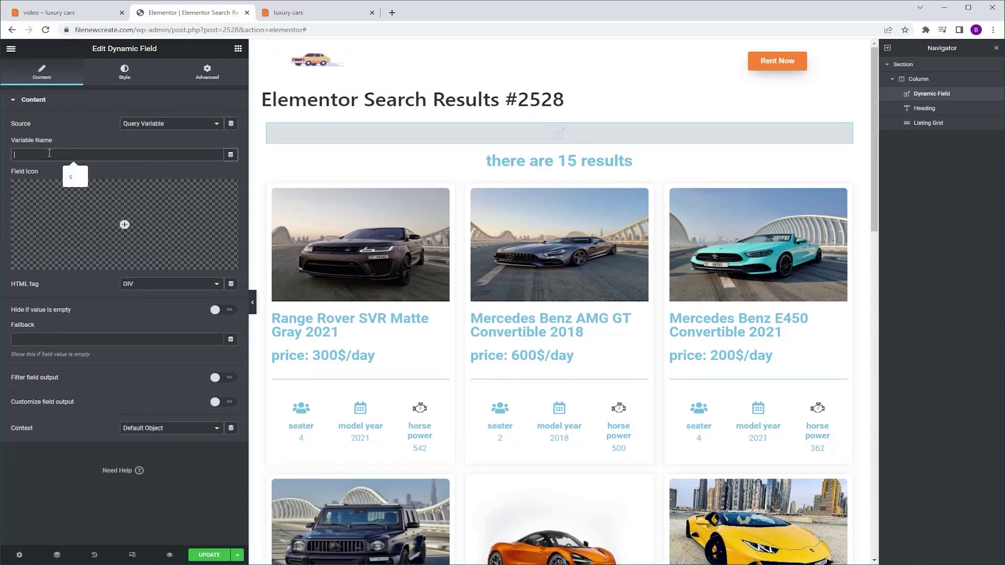
{"action": "type", "text": "s"}
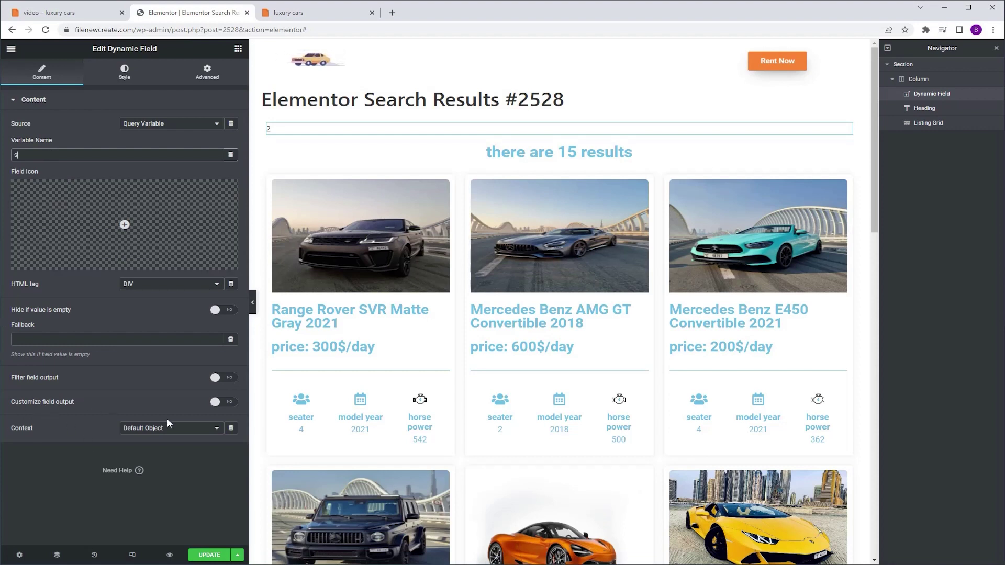
Enable Customize field output and set the Field format to 'showing results for %s'.
{"action": "left_click", "coordinate": [224, 402]}
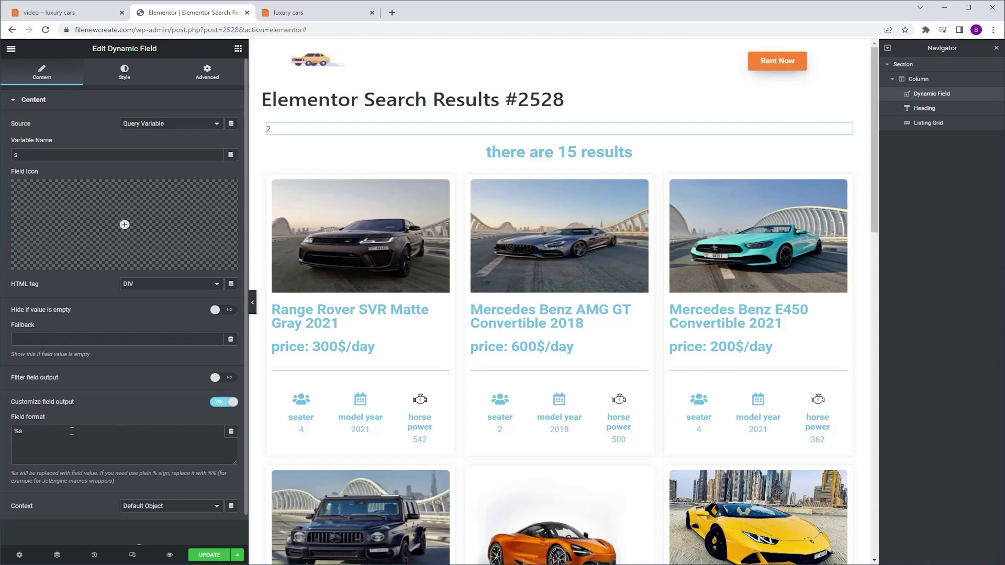
{"action": "left_click", "coordinate": [14, 433]}
{"action": "type", "text": "showing results for"}
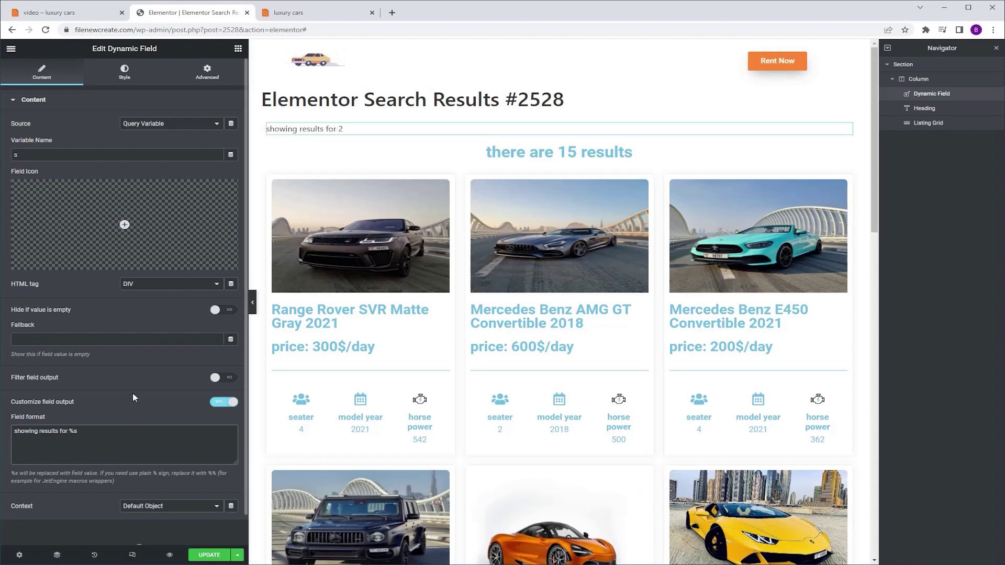
Center the line, set its typography to size 30 and weight 700 Bold, and save with Update.
{"action": "left_click", "coordinate": [124, 72]}
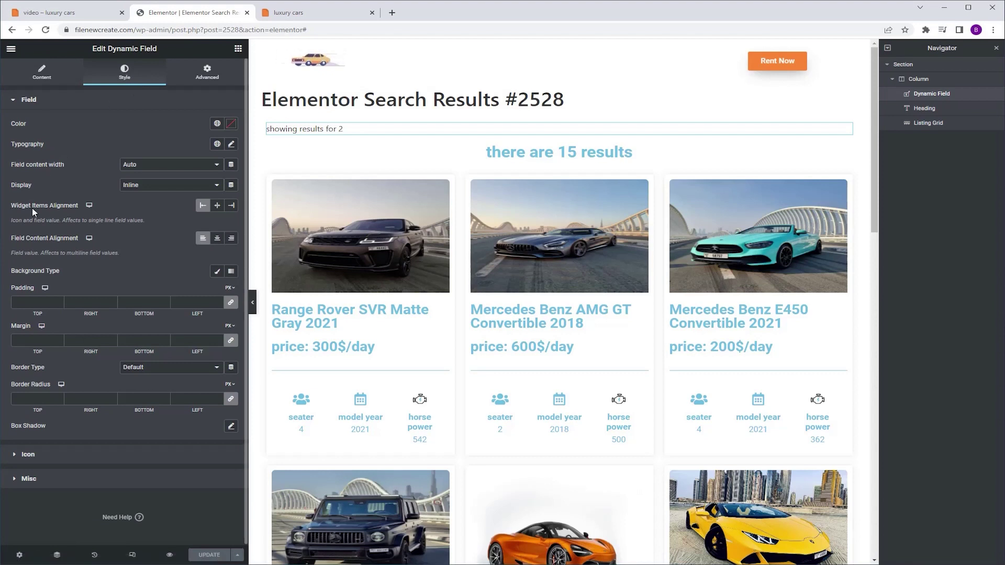
{"action": "left_click", "coordinate": [217, 206]}
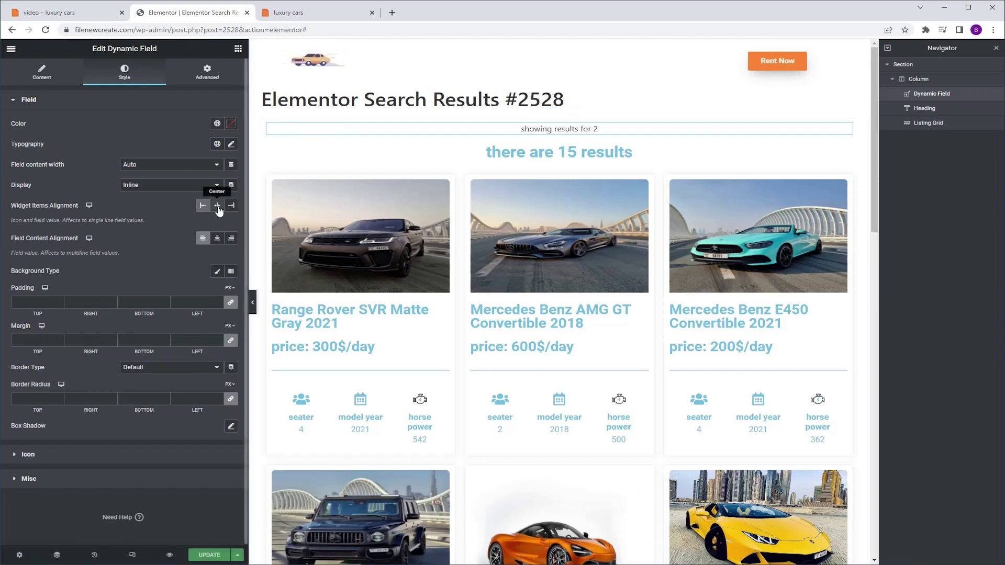
{"action": "left_click", "coordinate": [231, 144]}
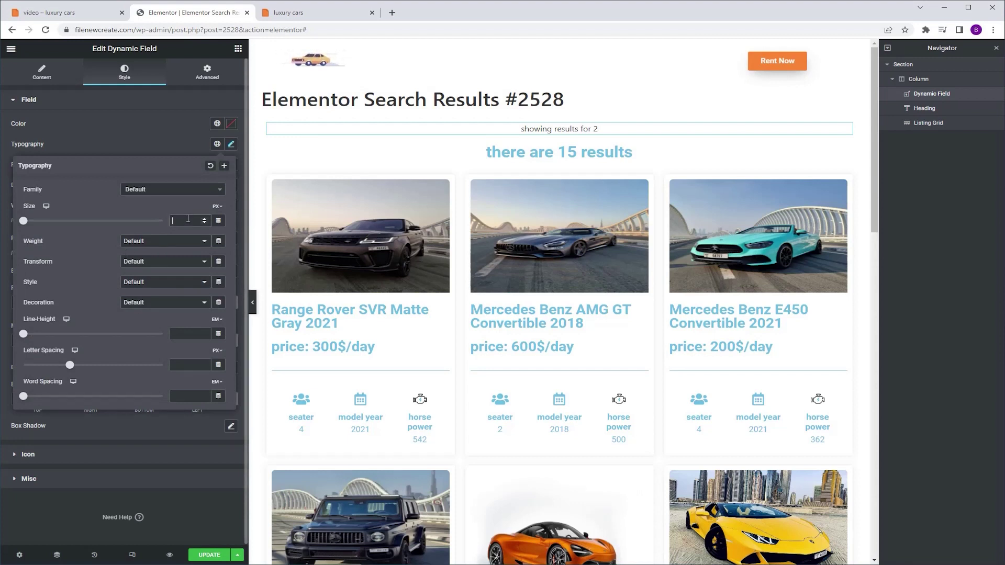
{"action": "type", "text": "30"}
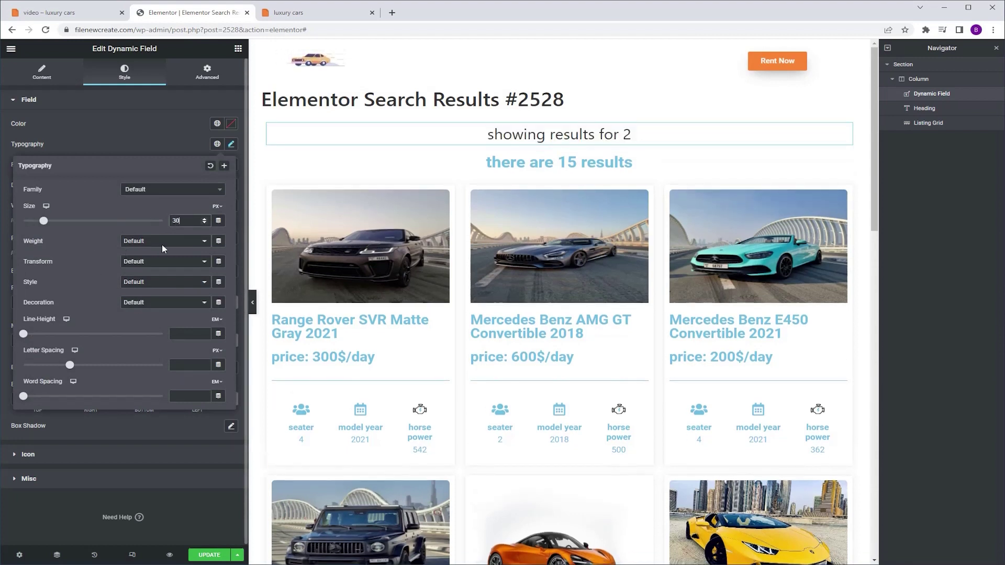
{"action": "left_click", "coordinate": [163, 243]}
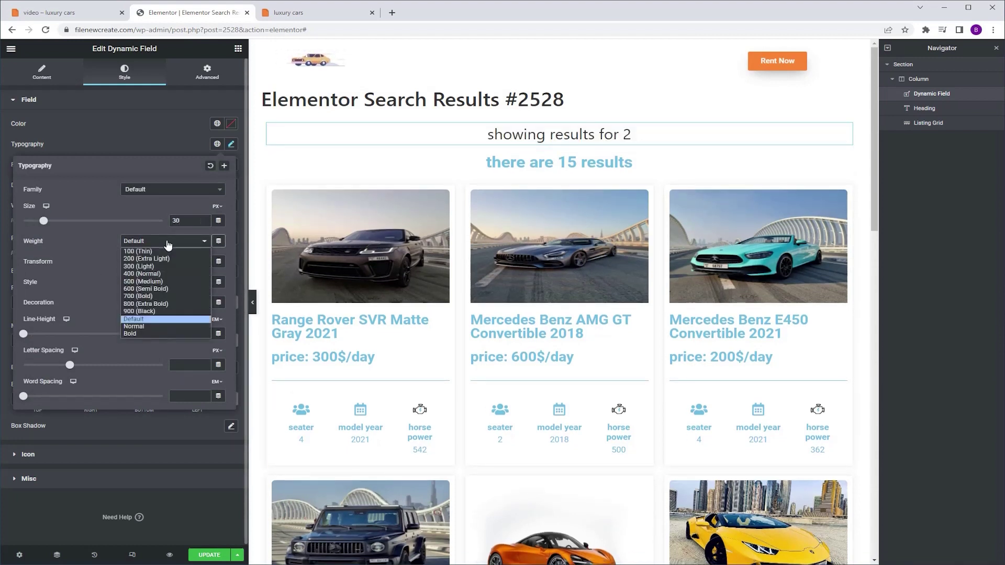
{"action": "left_click", "coordinate": [162, 297]}
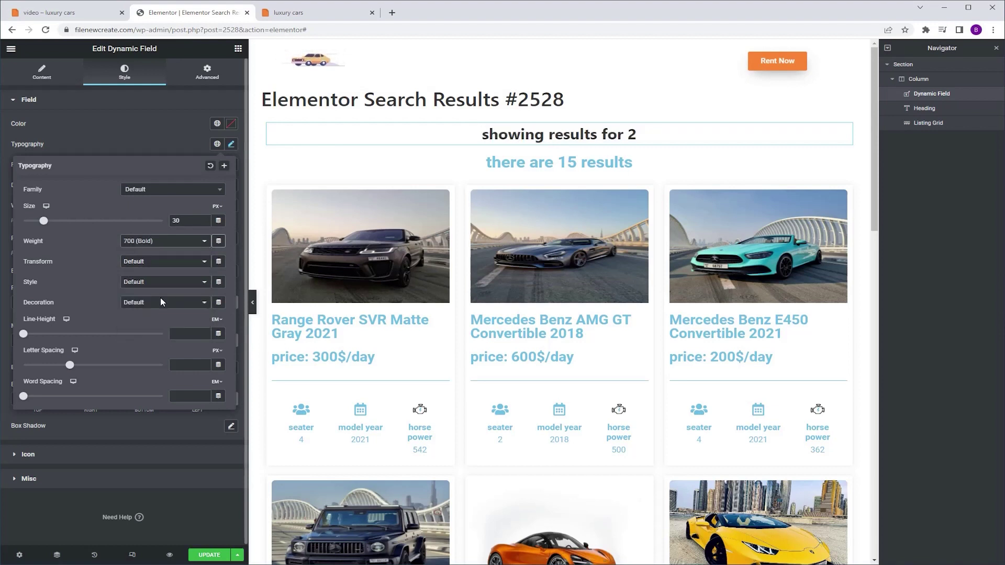
{"action": "left_click", "coordinate": [207, 555]}
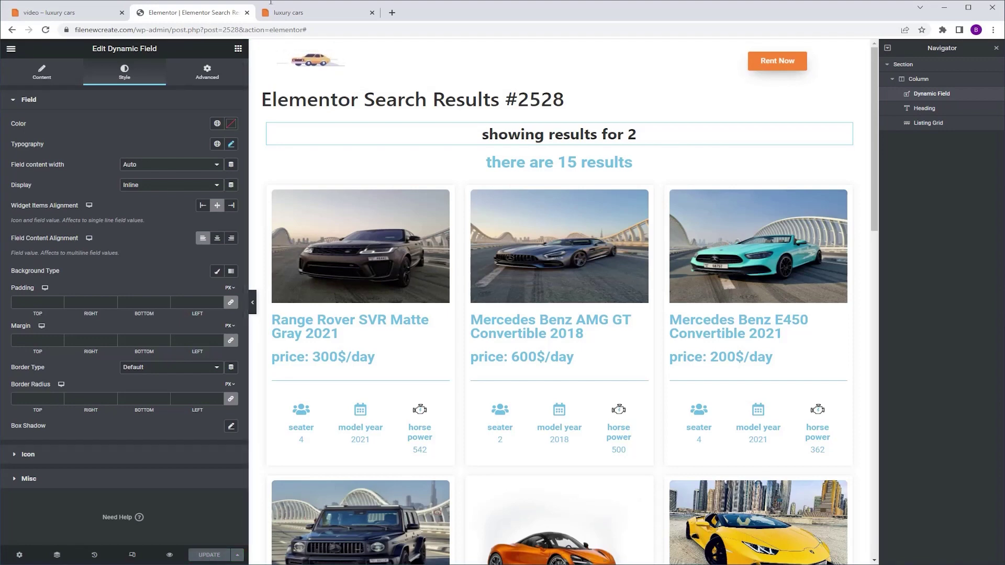
Enter 'range rover' in the live site's search box.
{"action": "left_click", "coordinate": [302, 14]}
{"action": "left_click", "coordinate": [327, 159]}
{"action": "type", "text": "range rover"}
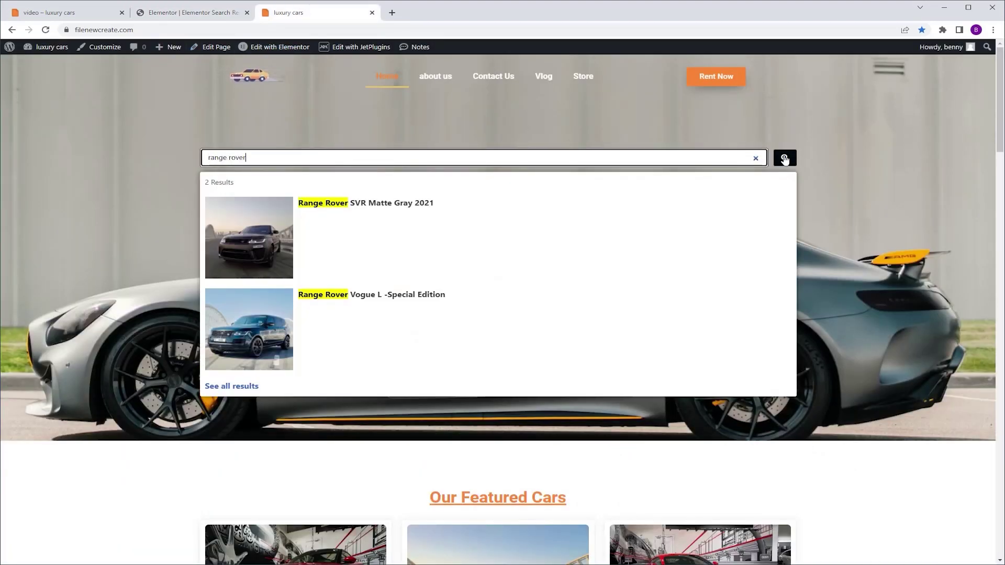
Run the 'range rover' search, then return home and search the site for 'toyota'.
{"action": "left_click", "coordinate": [785, 157]}
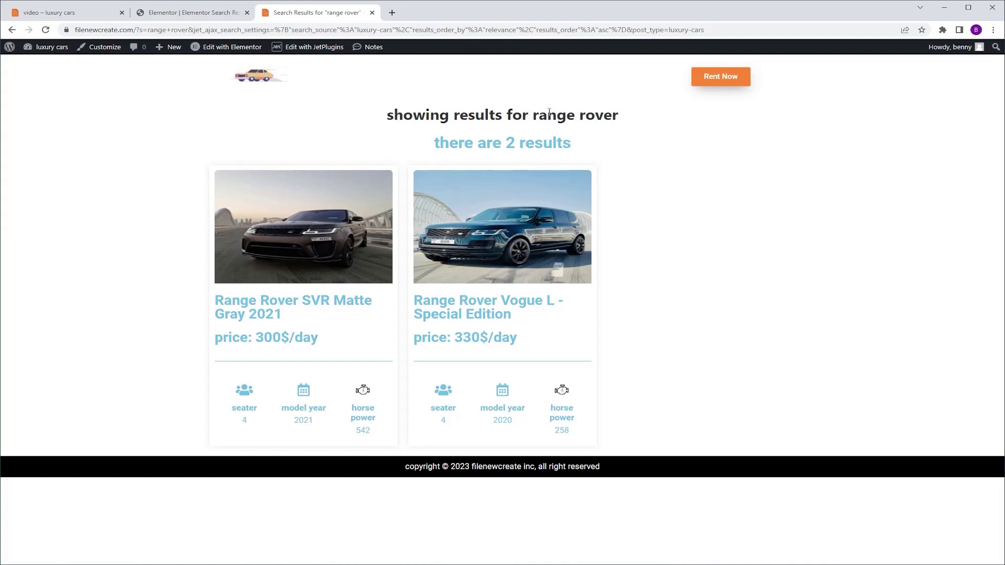
{"action": "left_click", "coordinate": [740, 81]}
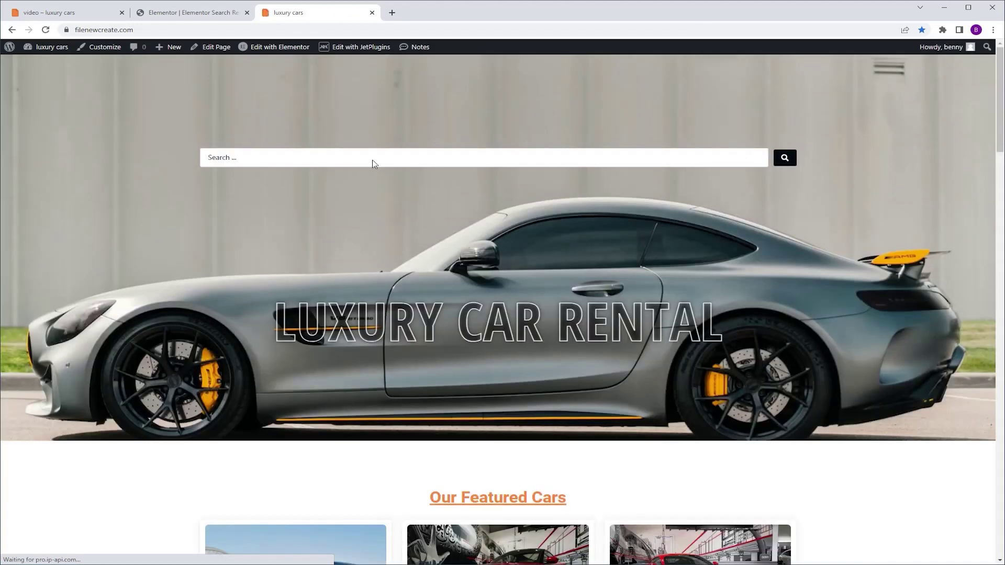
{"action": "left_click", "coordinate": [370, 157]}
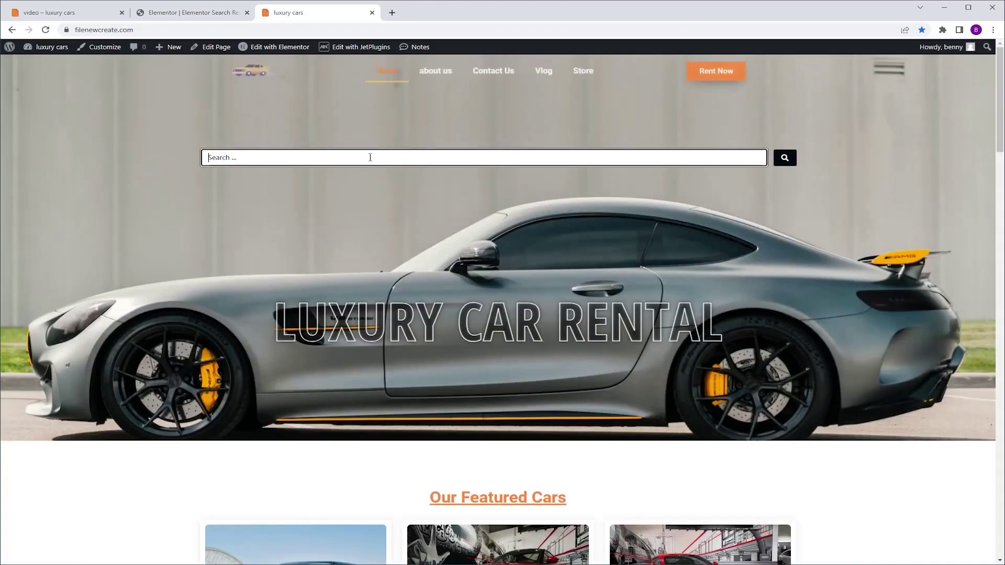
{"action": "type", "text": "toyot"}
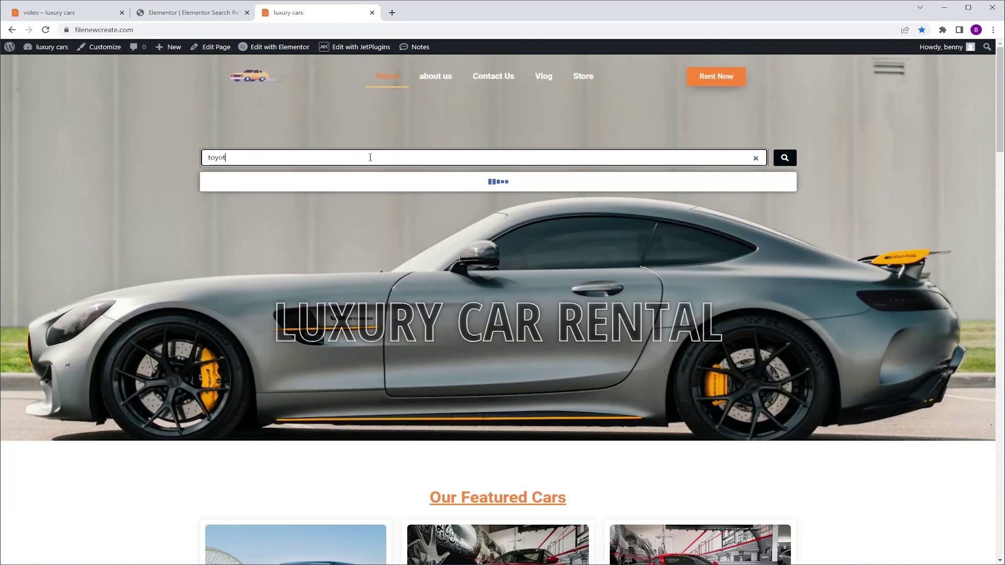
{"action": "type", "text": "a"}
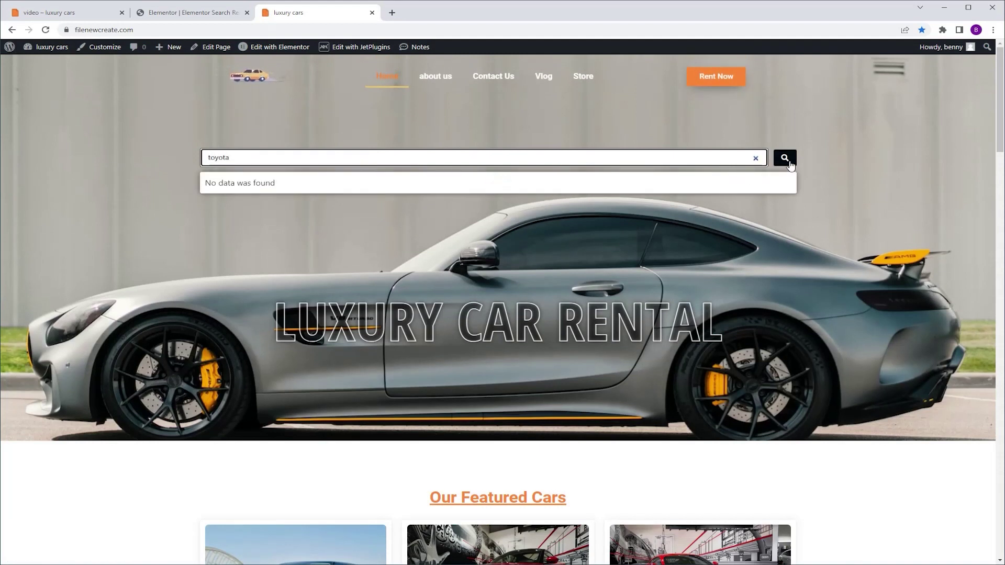
{"action": "left_click", "coordinate": [781, 161]}
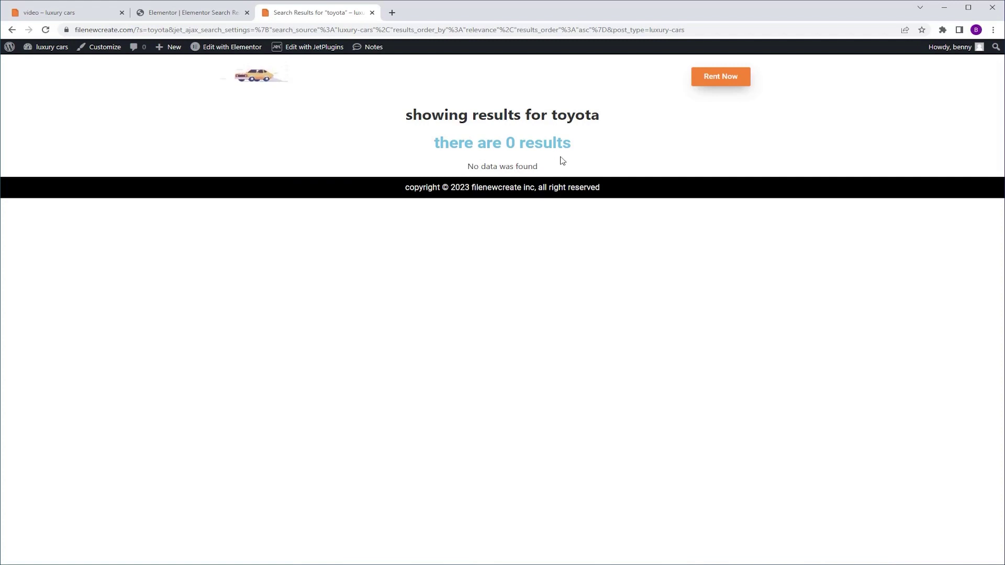
Delete the Listing Grid's Not found message.
{"action": "left_click", "coordinate": [190, 14]}
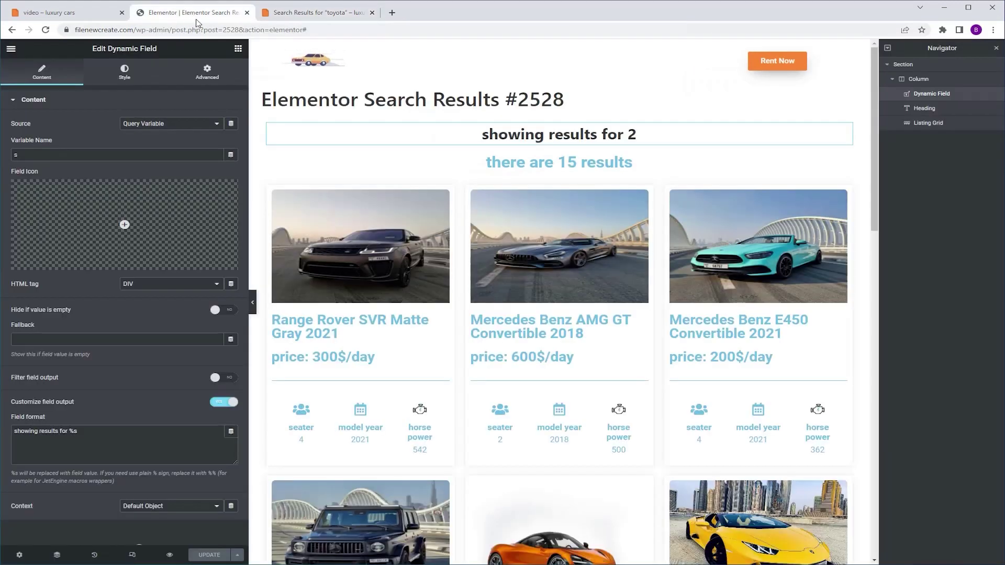
{"action": "left_click", "coordinate": [361, 246]}
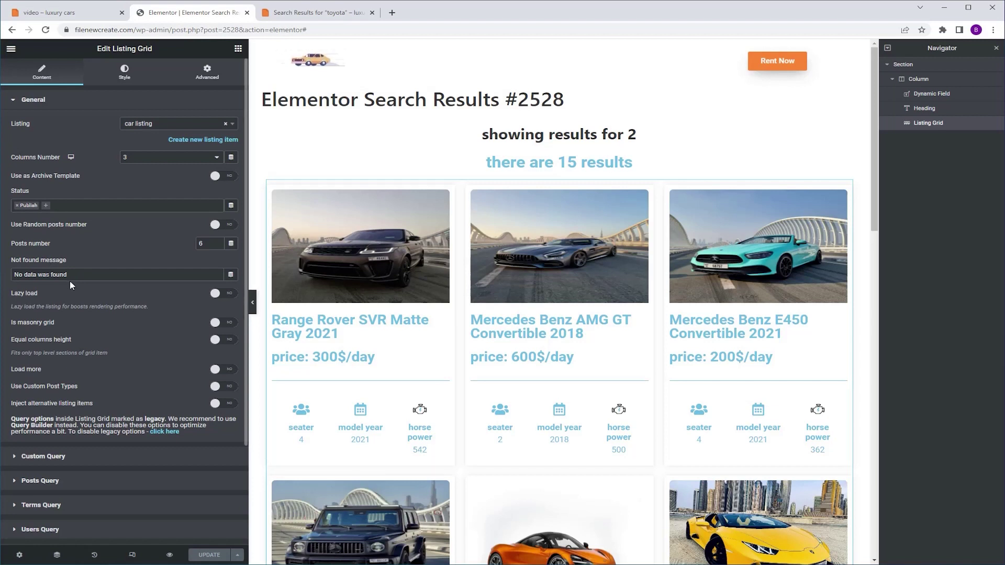
{"action": "left_click_drag", "start_coordinate": [77, 273], "coordinate": [1, 254]}
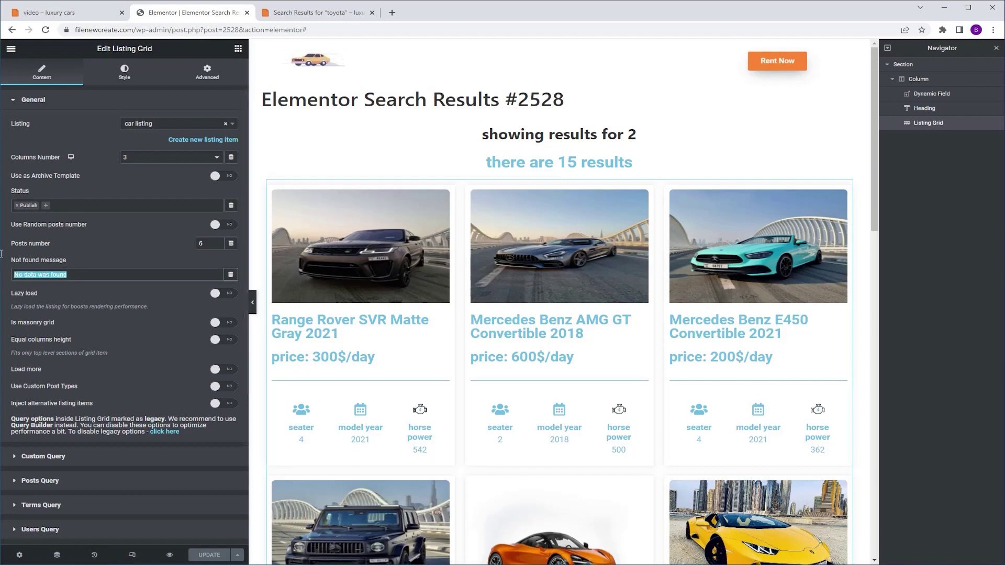
{"action": "key", "text": "BackSpace"}
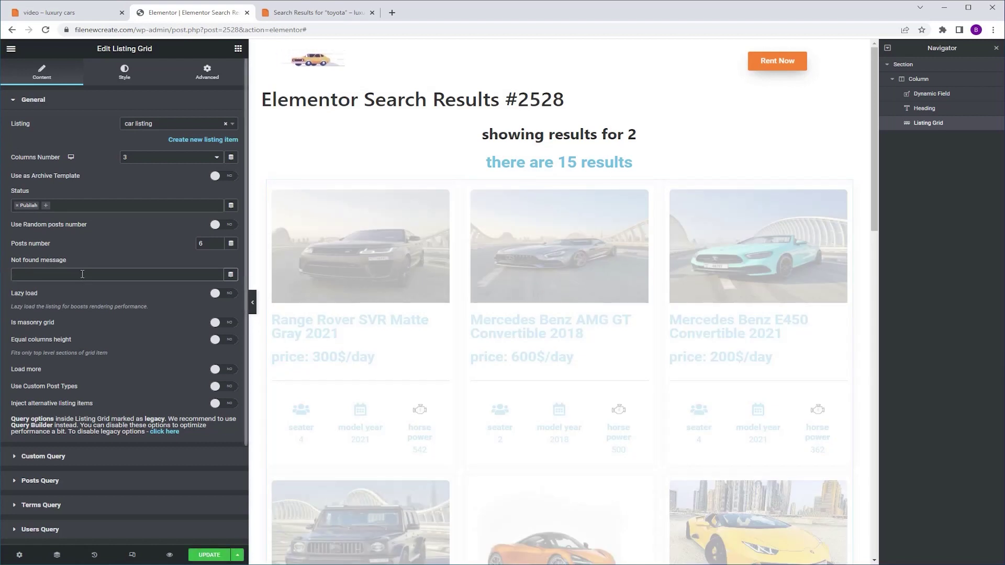
Replace the Dynamic Field's format with 'unfortunately we couldn't find a %s try another brand'.
{"action": "left_click", "coordinate": [631, 133]}
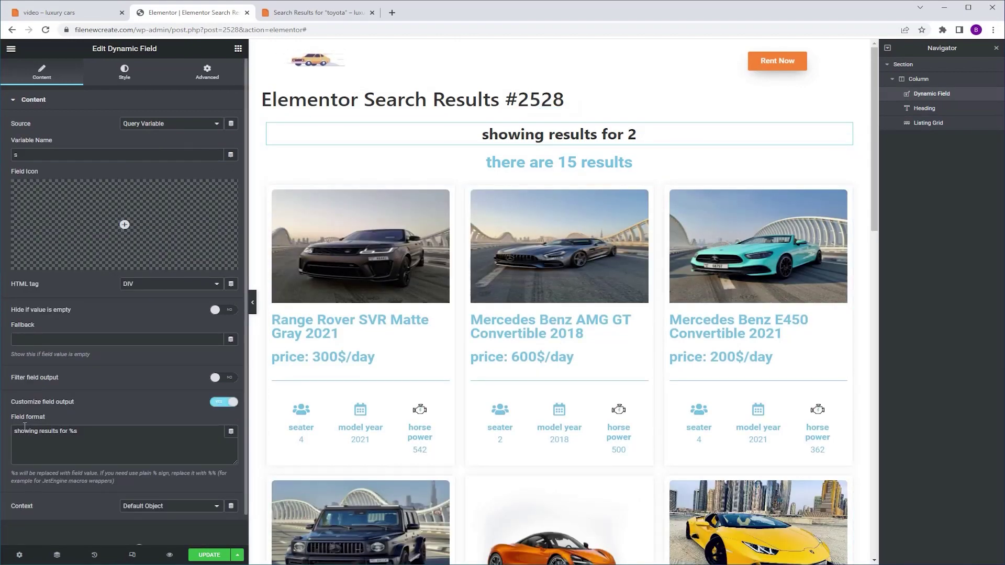
{"action": "left_click_drag", "start_coordinate": [92, 431], "coordinate": [2, 432]}
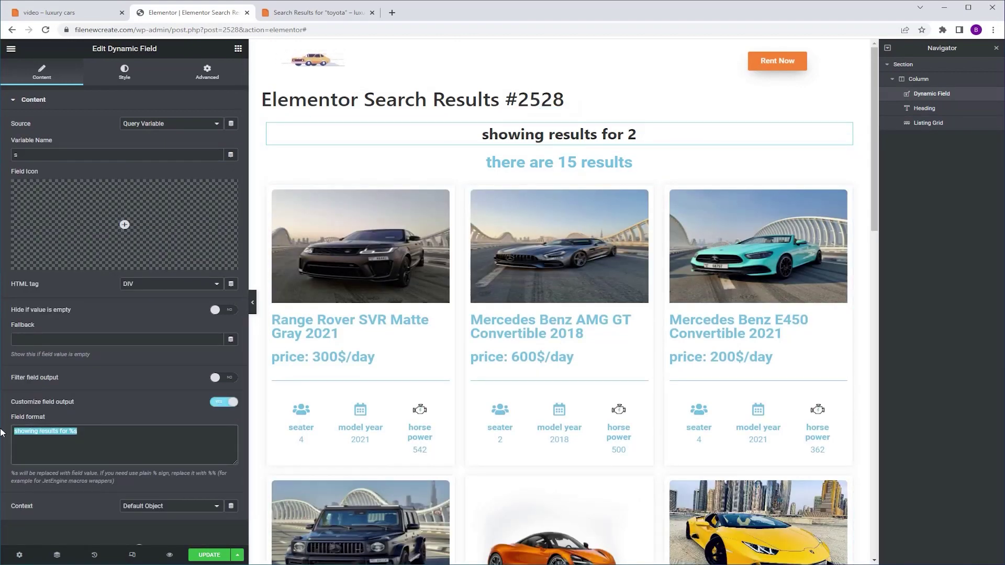
{"action": "type", "text": "unfortunately we couldn't find a %s try another brand"}
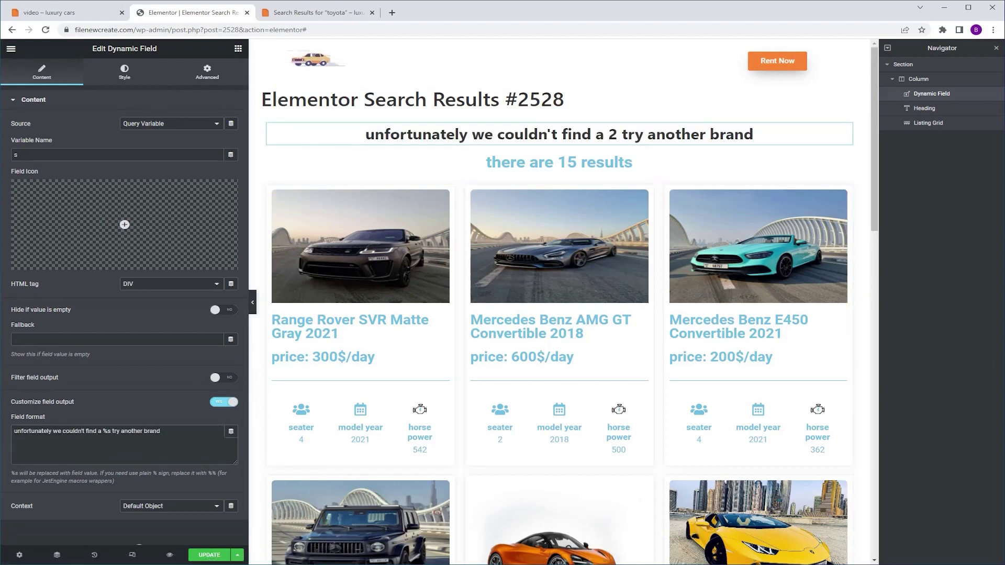
Turn on Dynamic Visibility with condition Query Has Not Items checking the search results query.
{"action": "left_click", "coordinate": [207, 72]}
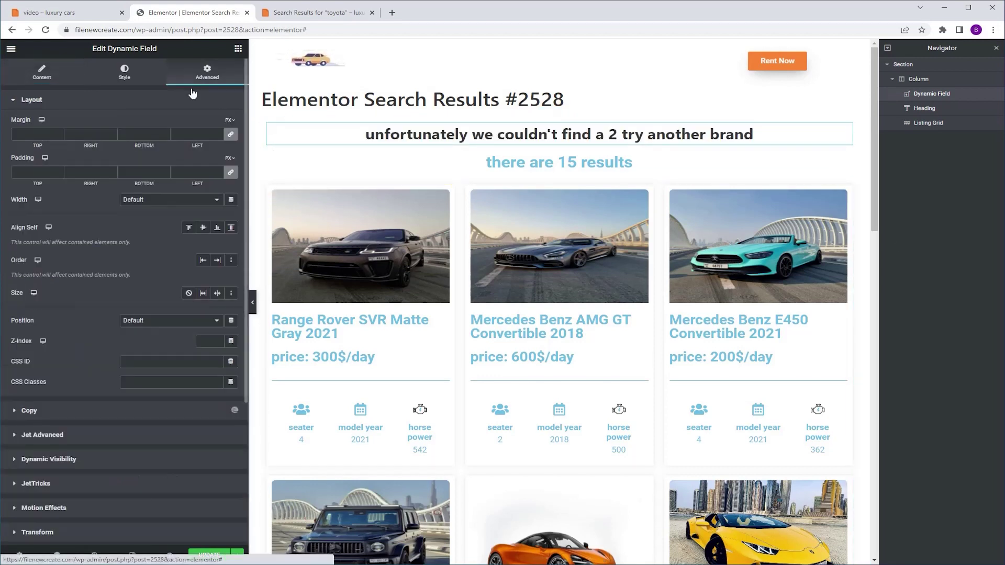
{"action": "left_click", "coordinate": [85, 459]}
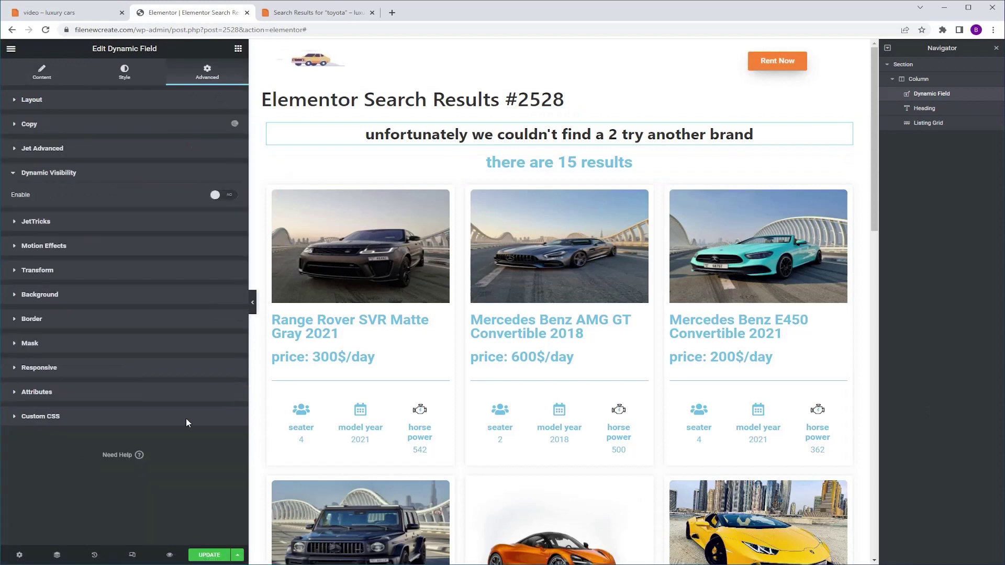
{"action": "left_click", "coordinate": [231, 196]}
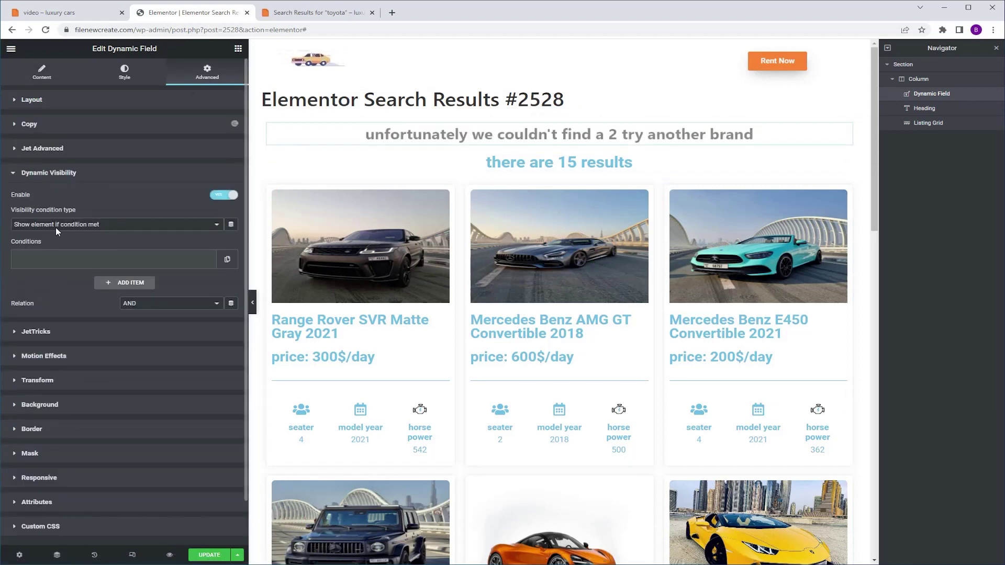
{"action": "left_click", "coordinate": [70, 261]}
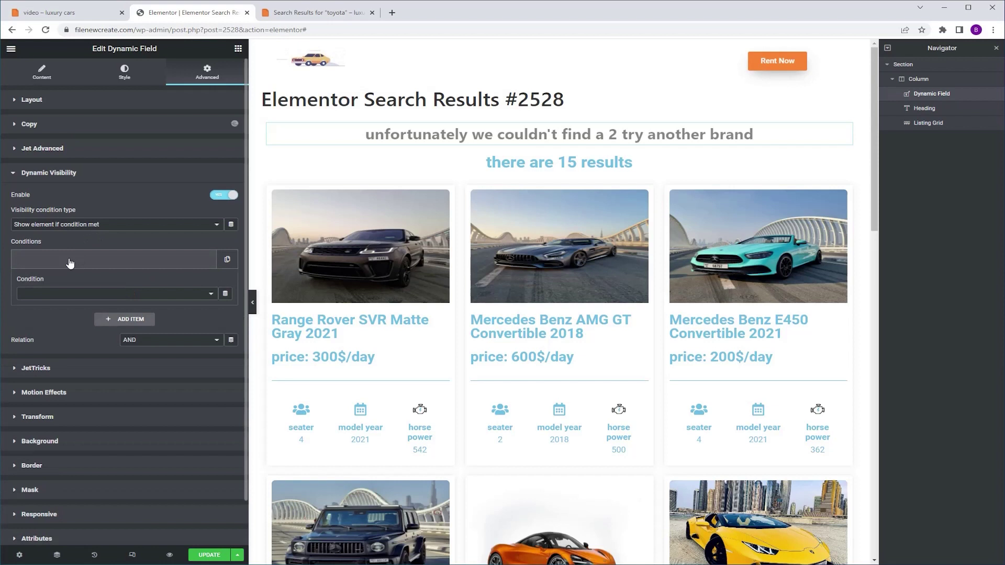
{"action": "left_click", "coordinate": [99, 294]}
{"action": "left_click", "coordinate": [95, 314]}
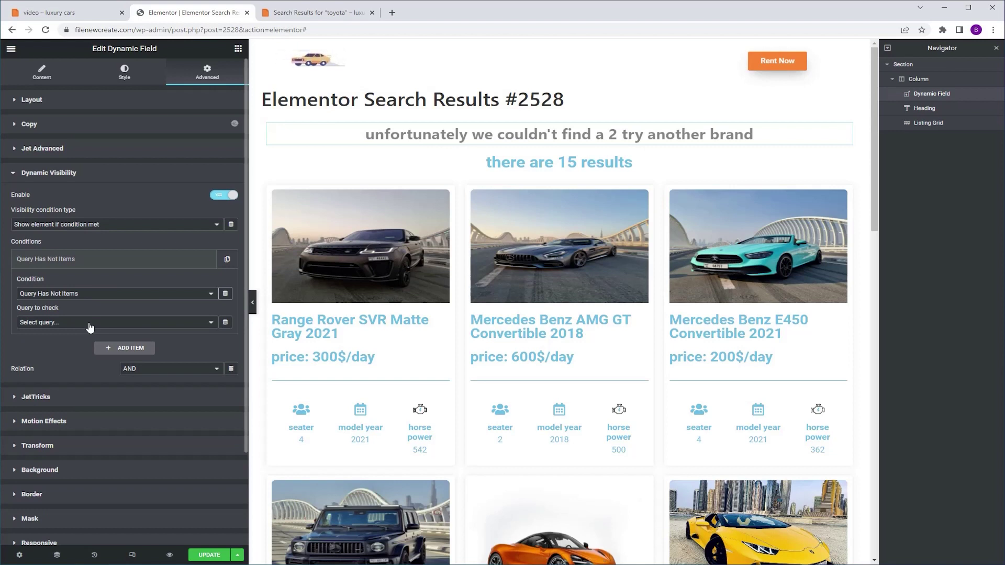
{"action": "left_click", "coordinate": [89, 325]}
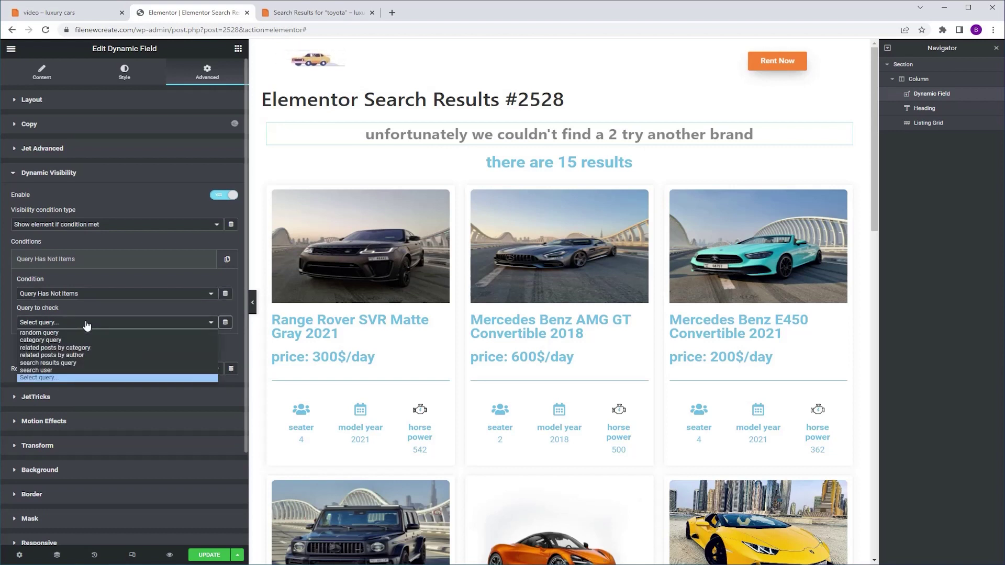
{"action": "left_click", "coordinate": [107, 364]}
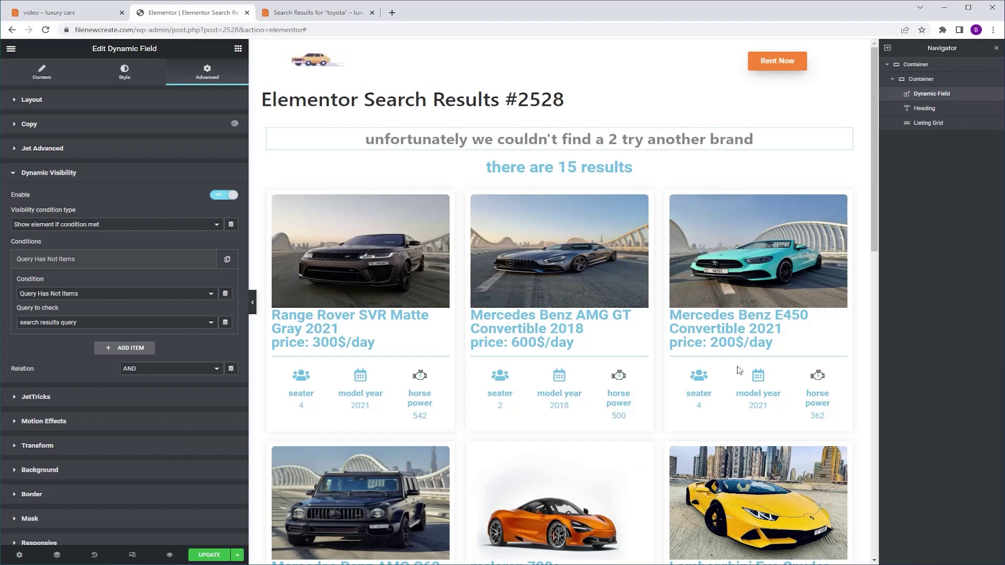
Add a Row container with centered content and move the 'there are 15 results' heading into it.
{"action": "left_click", "coordinate": [238, 48]}
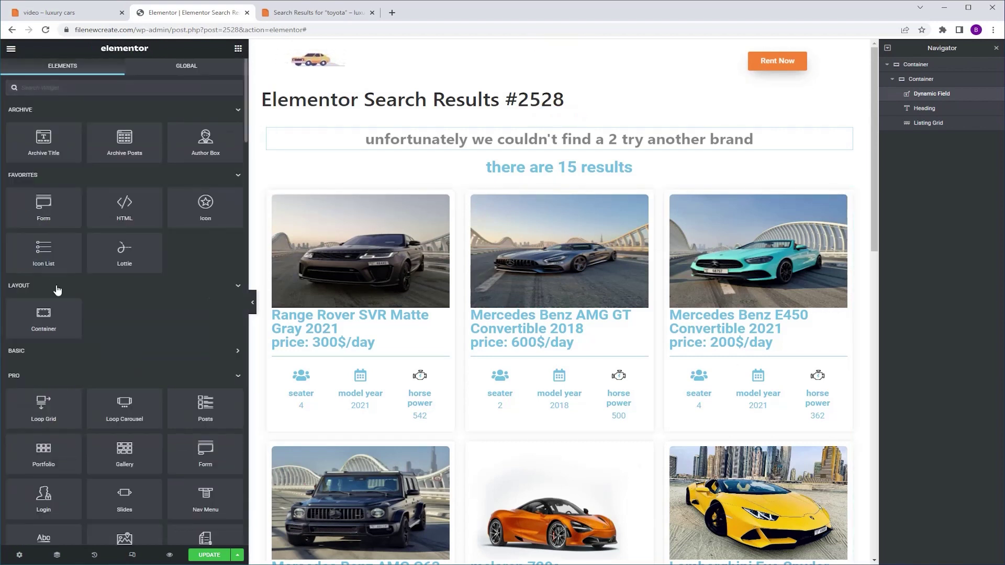
{"action": "left_click_drag", "start_coordinate": [61, 332], "coordinate": [582, 216]}
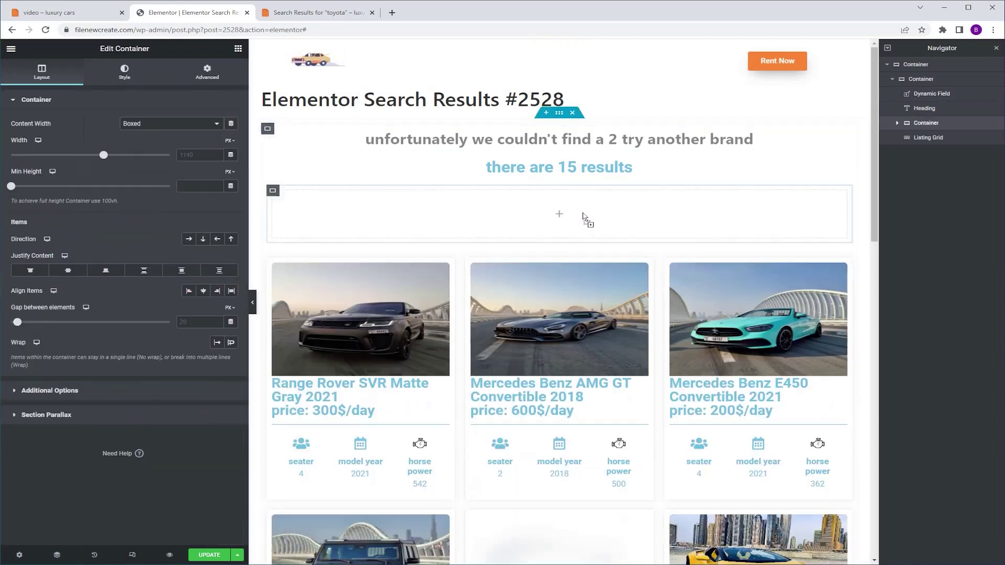
{"action": "left_click", "coordinate": [189, 239]}
{"action": "left_click", "coordinate": [68, 271]}
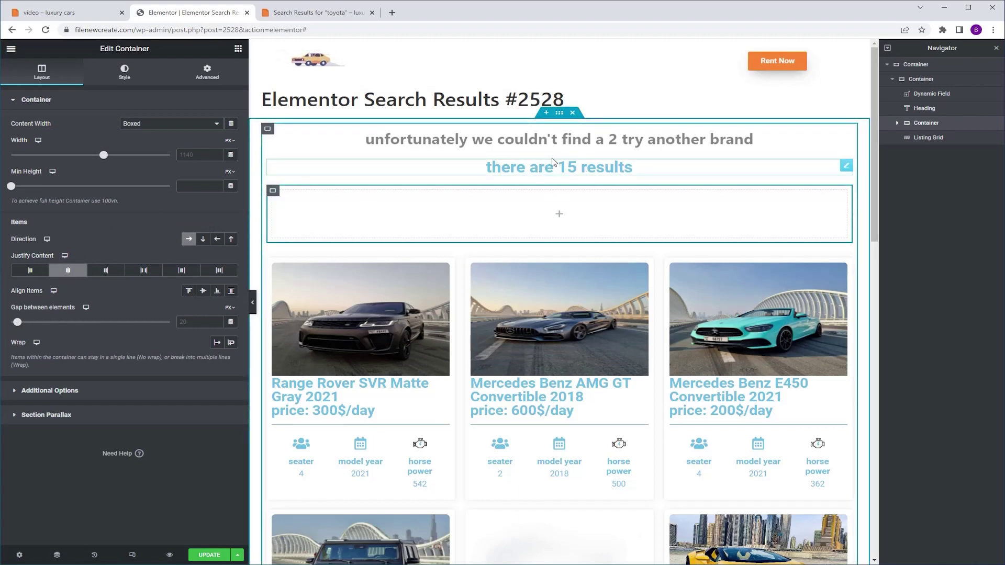
{"action": "left_click_drag", "start_coordinate": [570, 167], "coordinate": [545, 215]}
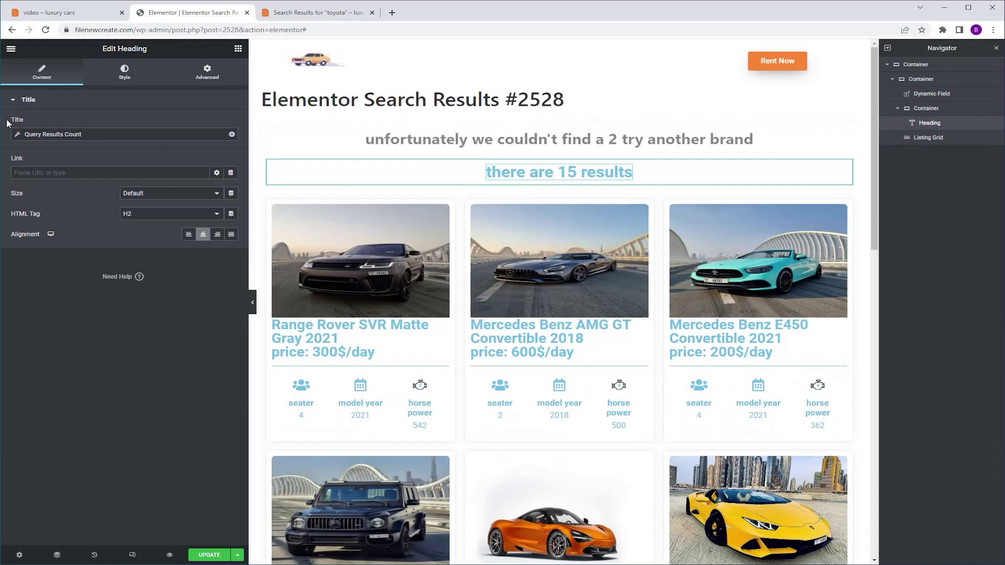
Append 'more' to the results count tag's After text, giving 'there are 15 results more'.
{"action": "left_click", "coordinate": [50, 135]}
{"action": "left_click", "coordinate": [47, 218]}
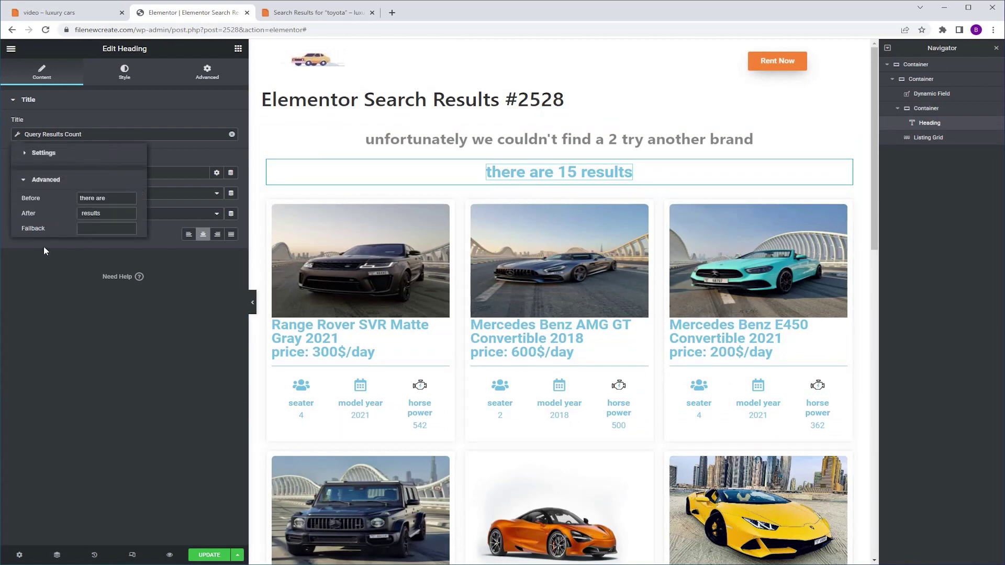
{"action": "left_click", "coordinate": [107, 215]}
{"action": "type", "text": "more"}
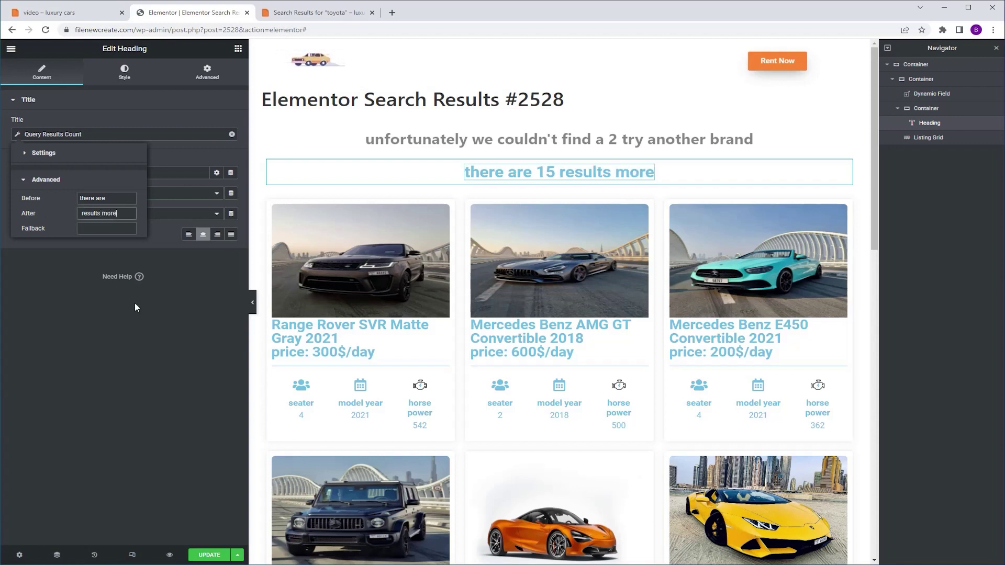
{"action": "left_click", "coordinate": [207, 72]}
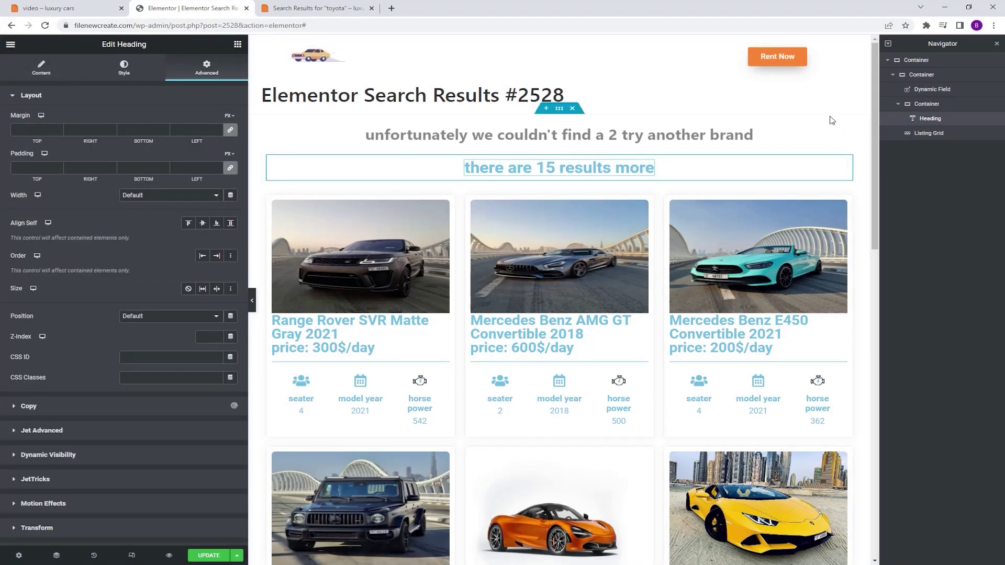
Duplicate the dynamic field and place the copy beside the results count heading.
{"action": "right_click", "coordinate": [847, 135]}
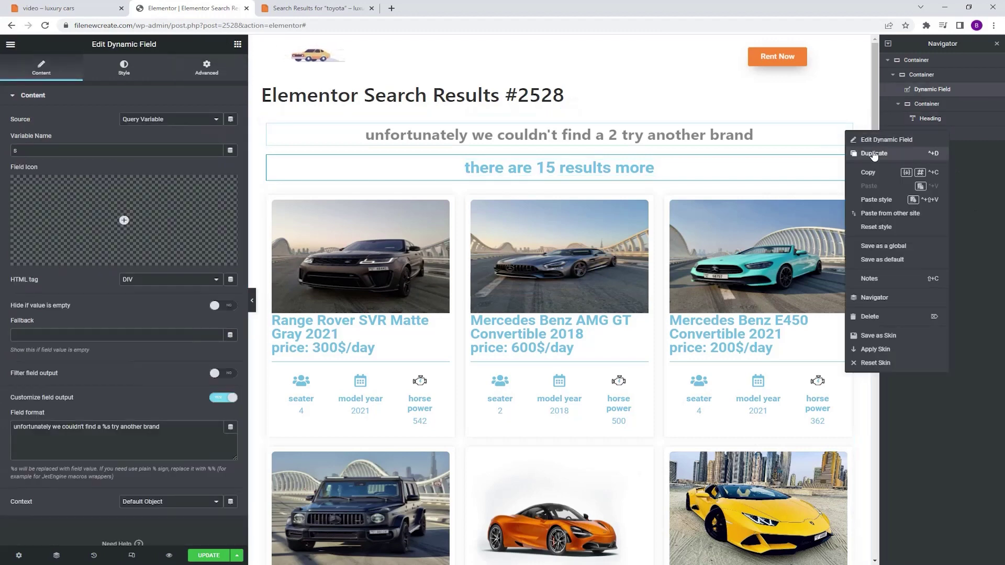
{"action": "left_click", "coordinate": [861, 153]}
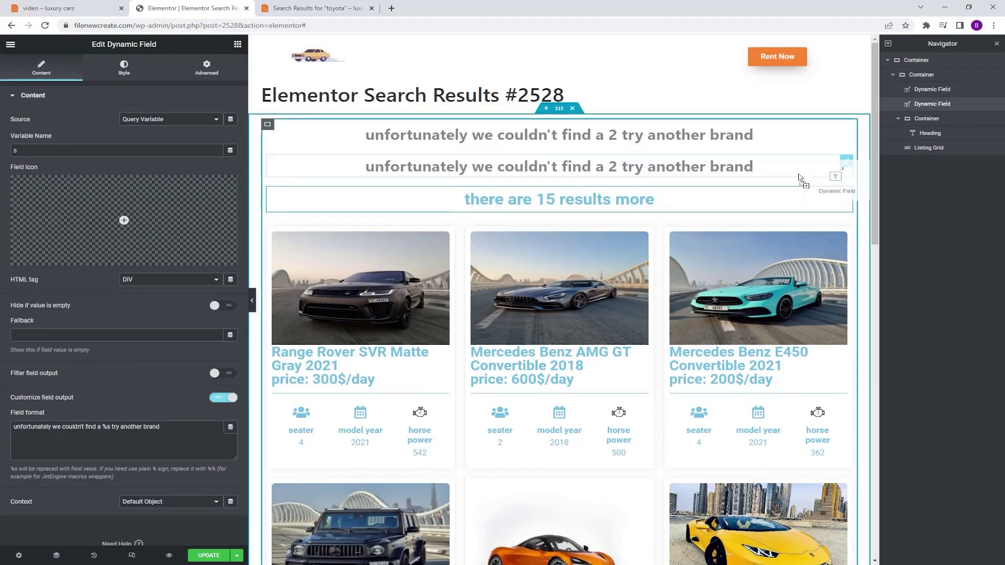
{"action": "left_click_drag", "start_coordinate": [840, 172], "coordinate": [609, 181]}
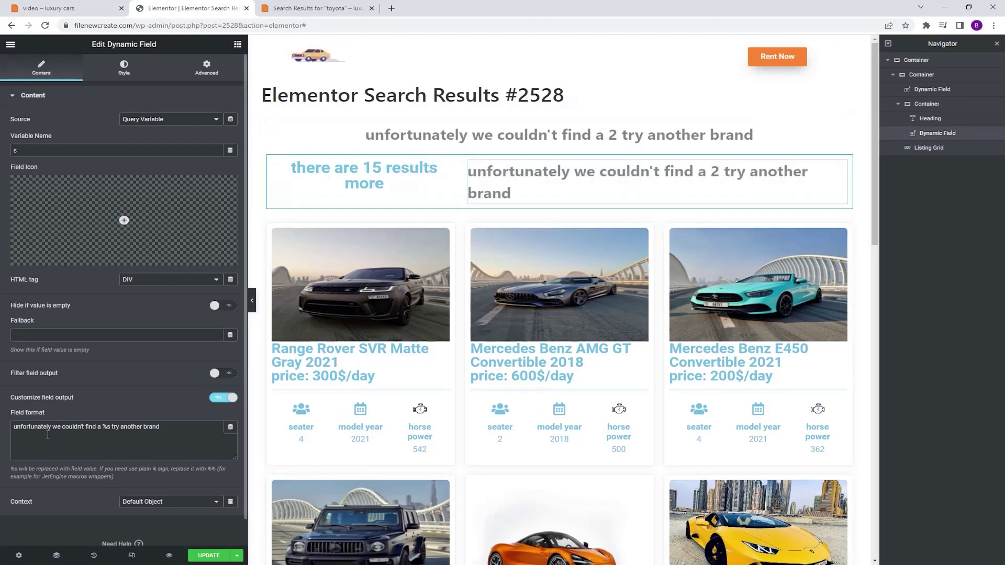
Trim the copy's Field format so only '%s' remains.
{"action": "left_click_drag", "start_coordinate": [103, 426], "coordinate": [14, 430]}
{"action": "key", "text": "BackSpace"}
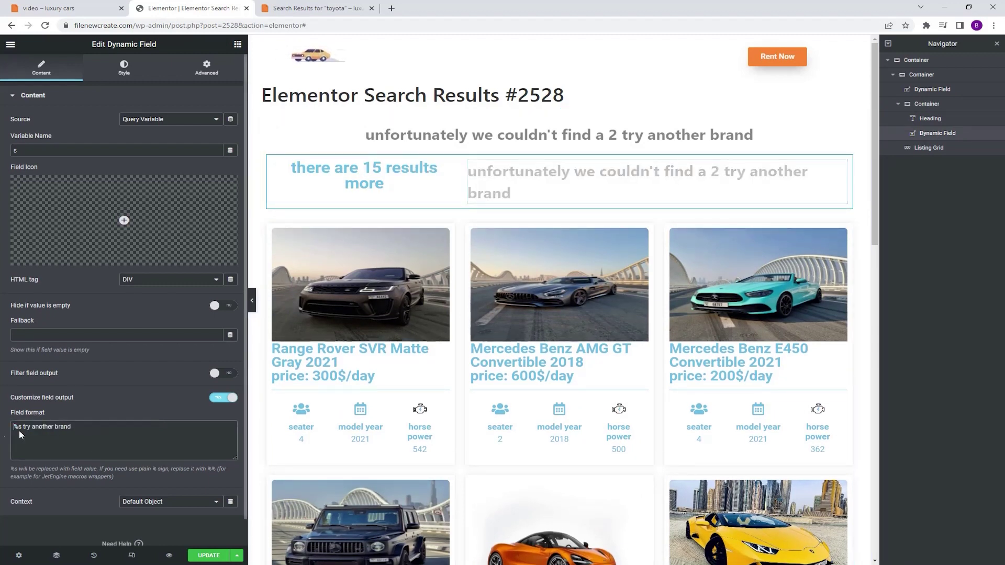
{"action": "left_click_drag", "start_coordinate": [97, 427], "coordinate": [23, 437]}
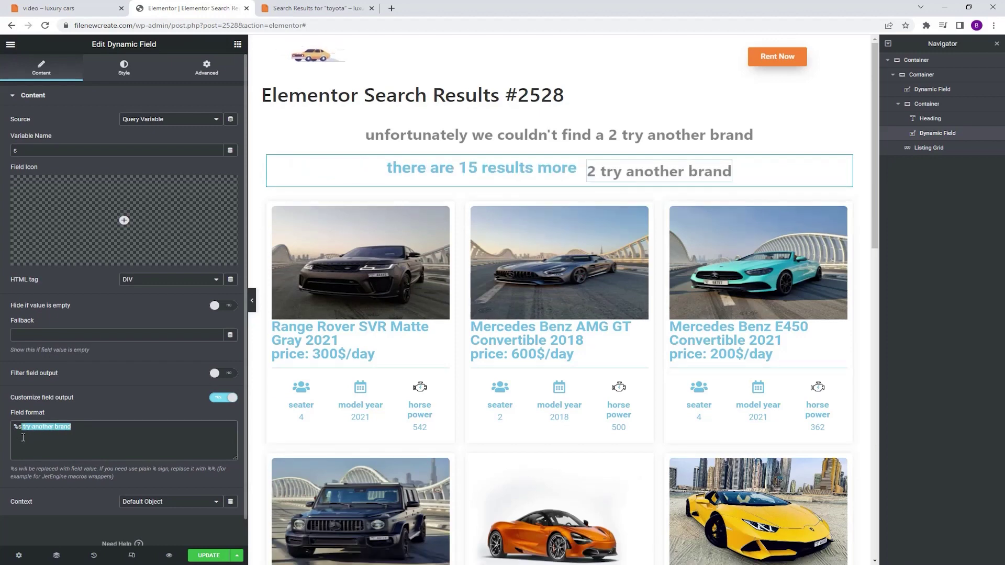
{"action": "key", "text": "BackSpace"}
Switch off Dynamic Visibility on the duplicated query field.
{"action": "left_click", "coordinate": [206, 71]}
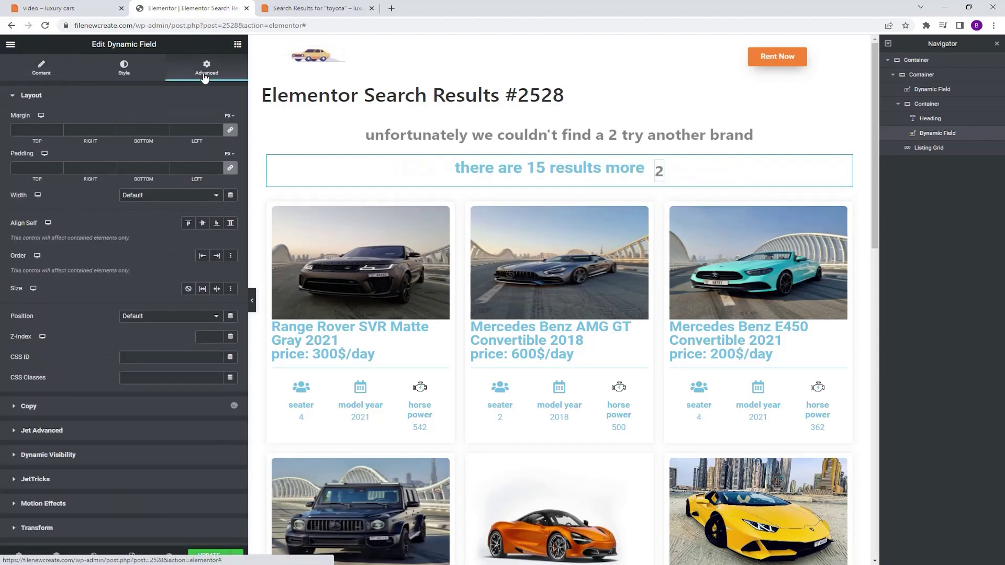
{"action": "left_click", "coordinate": [84, 457]}
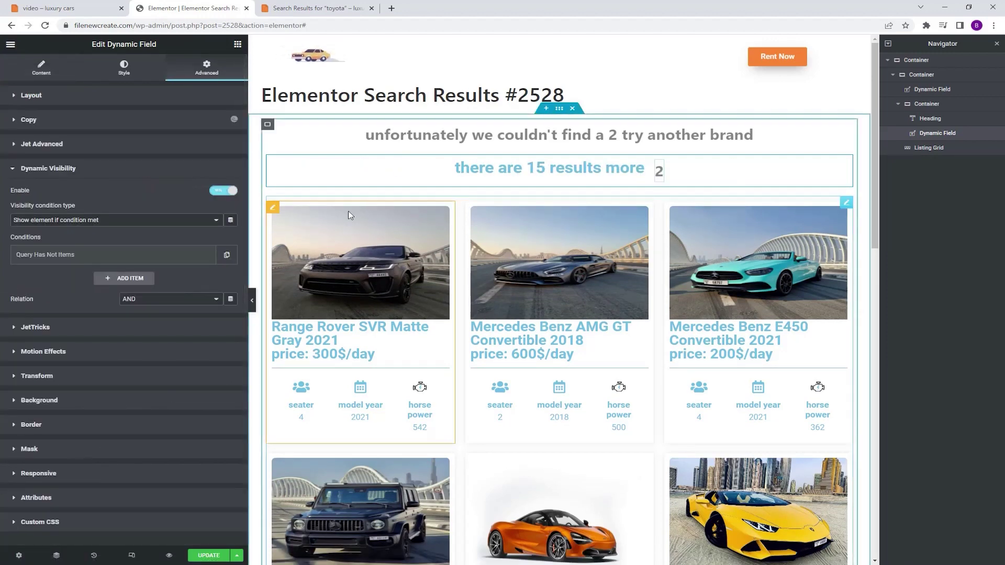
{"action": "left_click", "coordinate": [225, 191]}
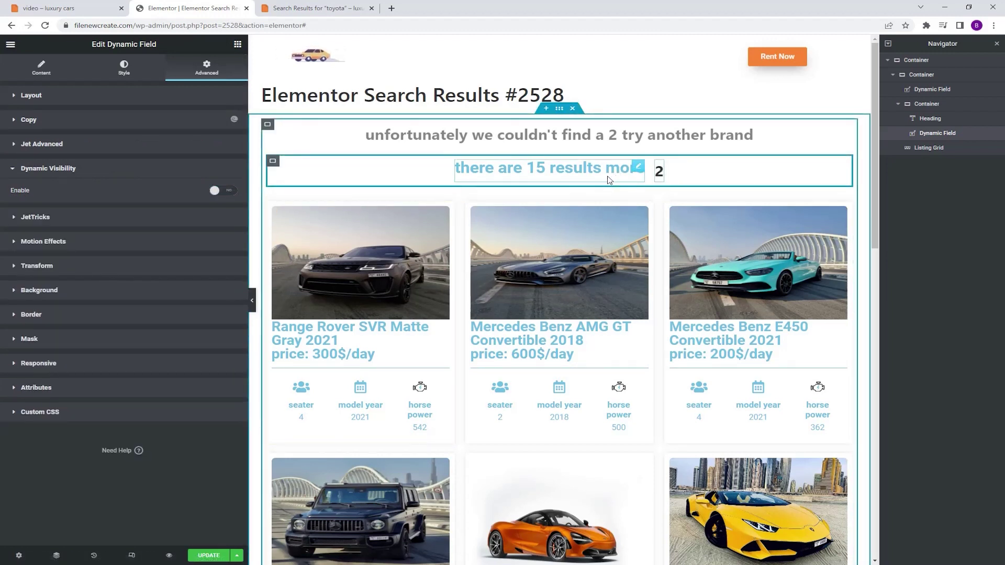
Set the 'there are 15 results more' heading's Align Self to Center within its row.
{"action": "left_click", "coordinate": [565, 174]}
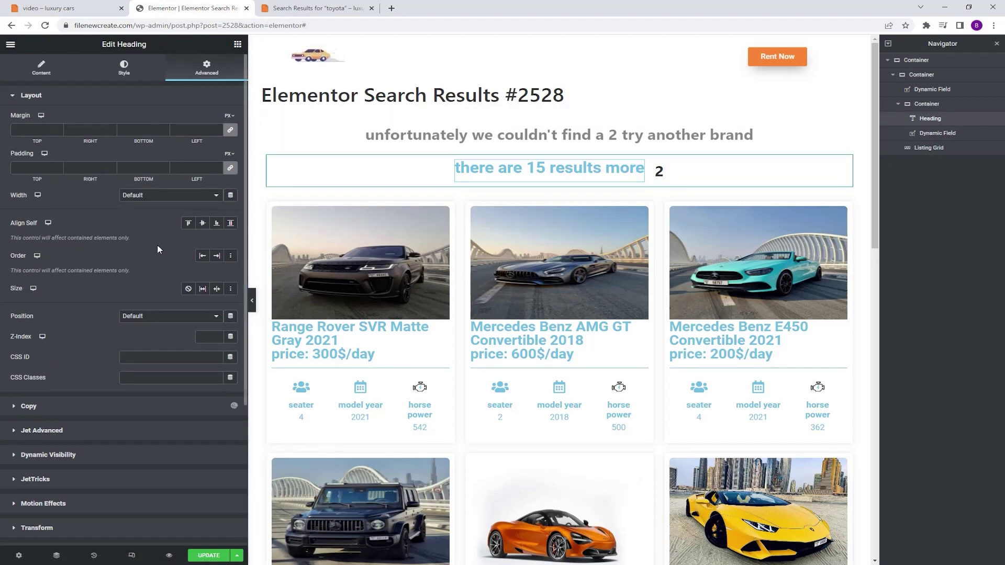
{"action": "left_click", "coordinate": [203, 223]}
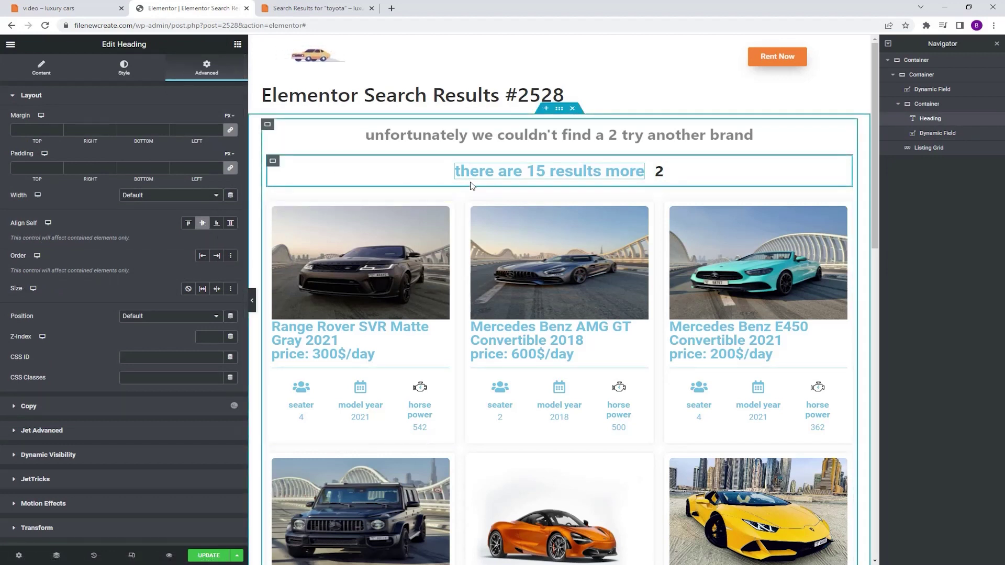
{"action": "left_click", "coordinate": [272, 161]}
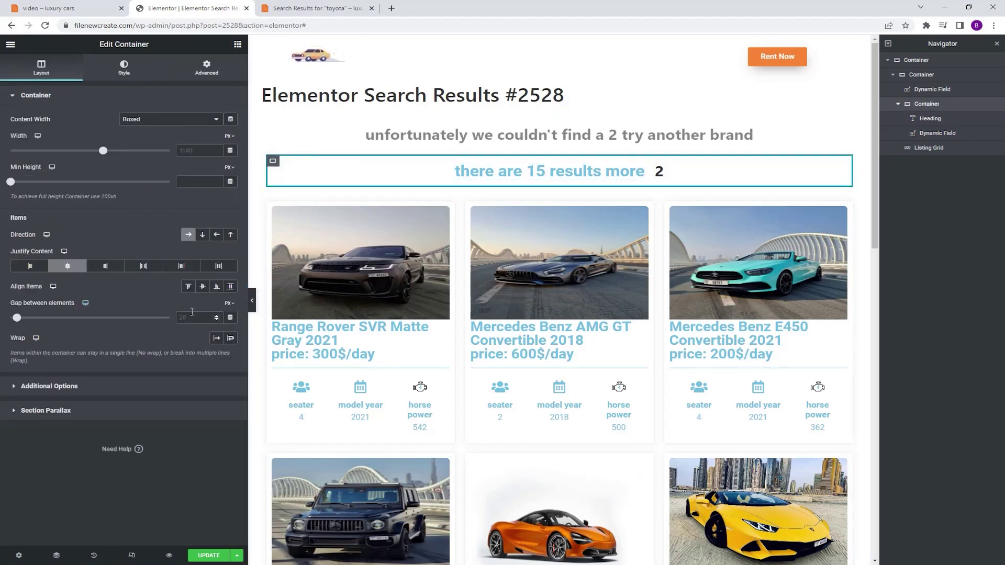
Set the results row container's Gap to 5 and enable its Dynamic Visibility.
{"action": "type", "text": "5"}
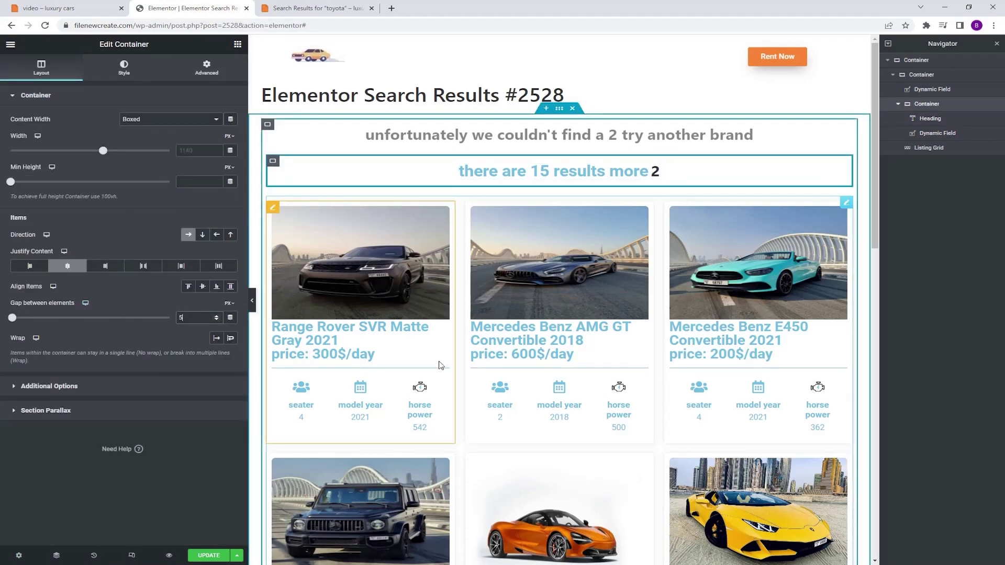
{"action": "left_click", "coordinate": [206, 68]}
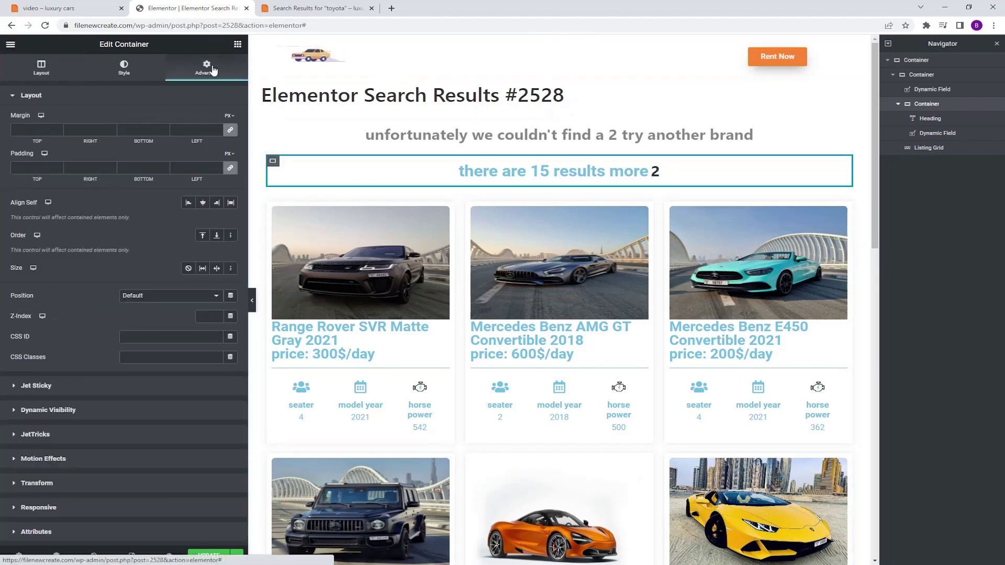
{"action": "left_click", "coordinate": [111, 415]}
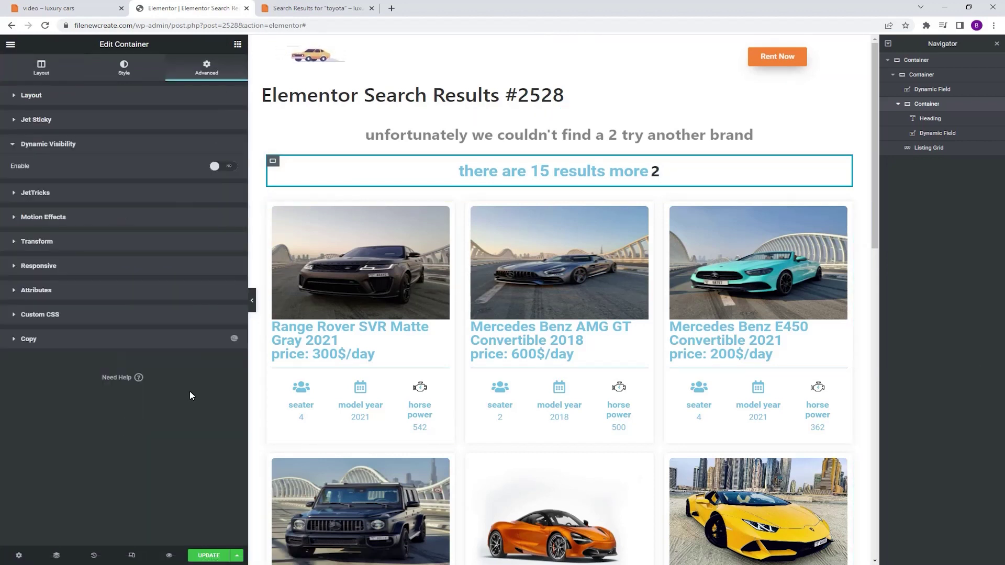
{"action": "left_click", "coordinate": [225, 167]}
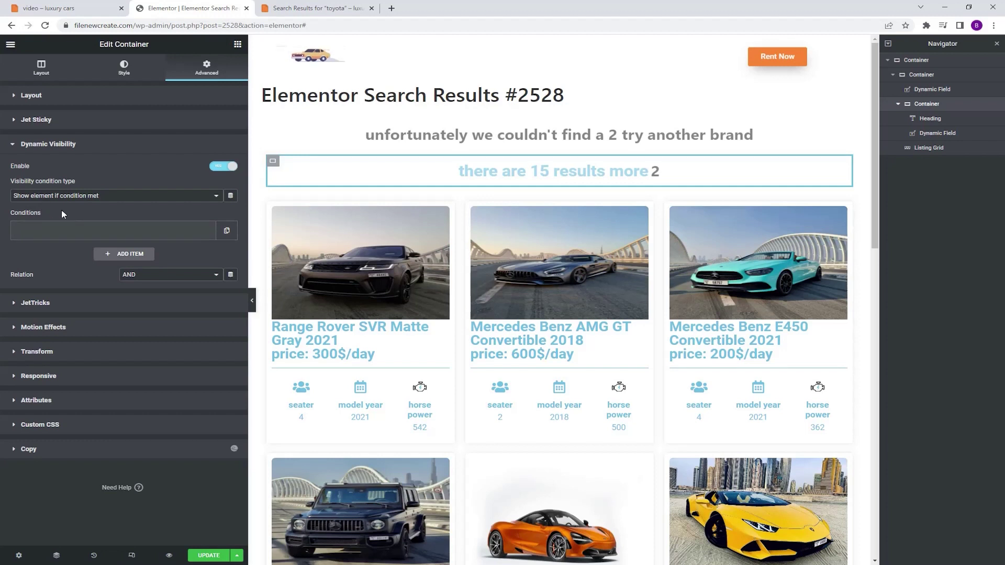
Add a Query Has Items visibility condition on the search results query and update the template.
{"action": "left_click", "coordinate": [76, 233]}
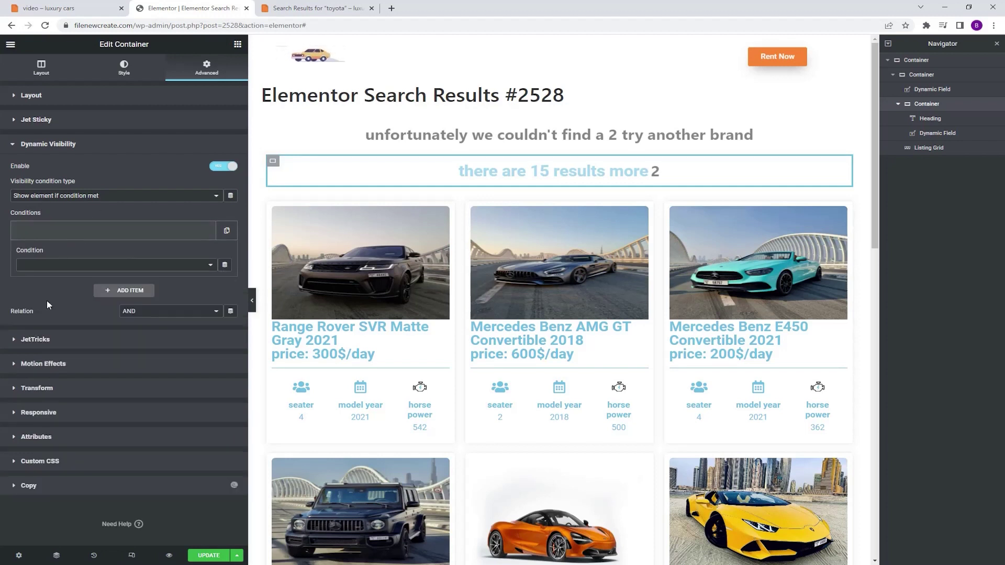
{"action": "left_click", "coordinate": [70, 273]}
{"action": "left_click", "coordinate": [76, 285]}
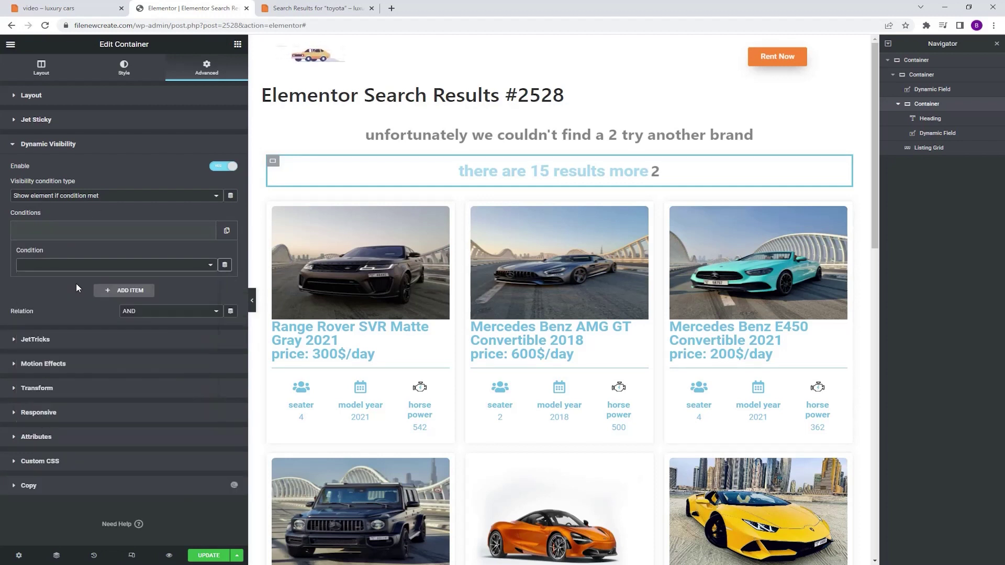
{"action": "left_click", "coordinate": [74, 294]}
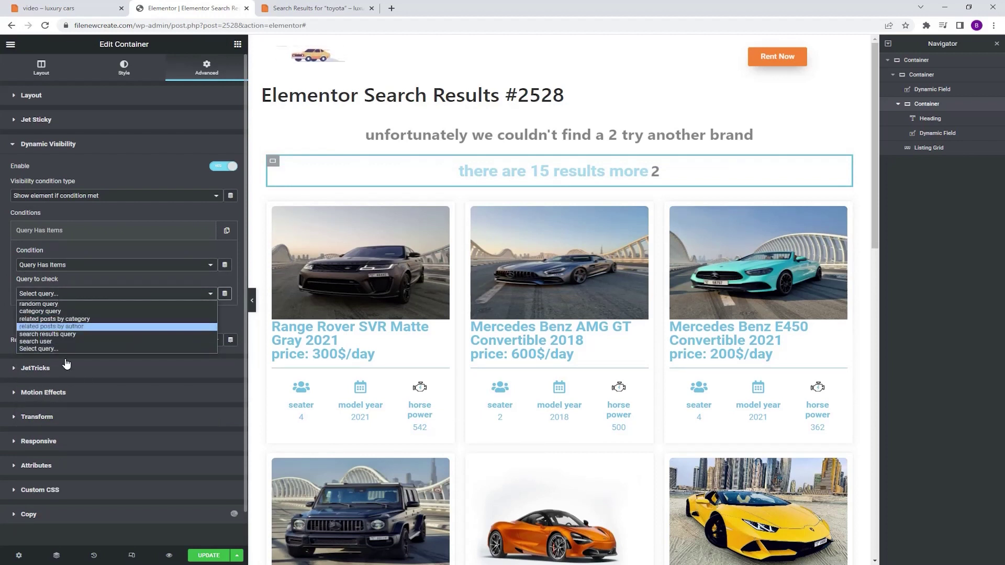
{"action": "left_click", "coordinate": [75, 334]}
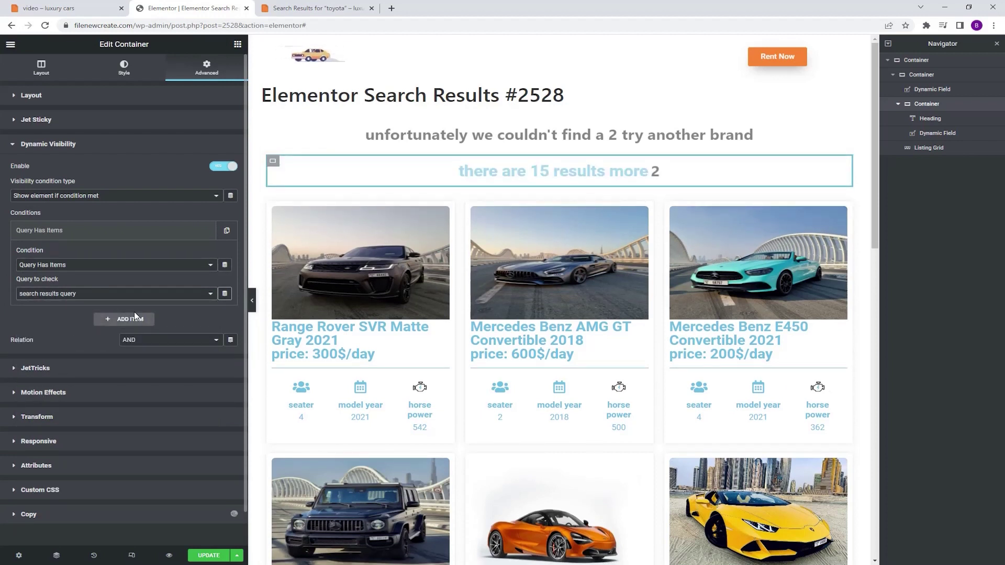
{"action": "left_click", "coordinate": [220, 558]}
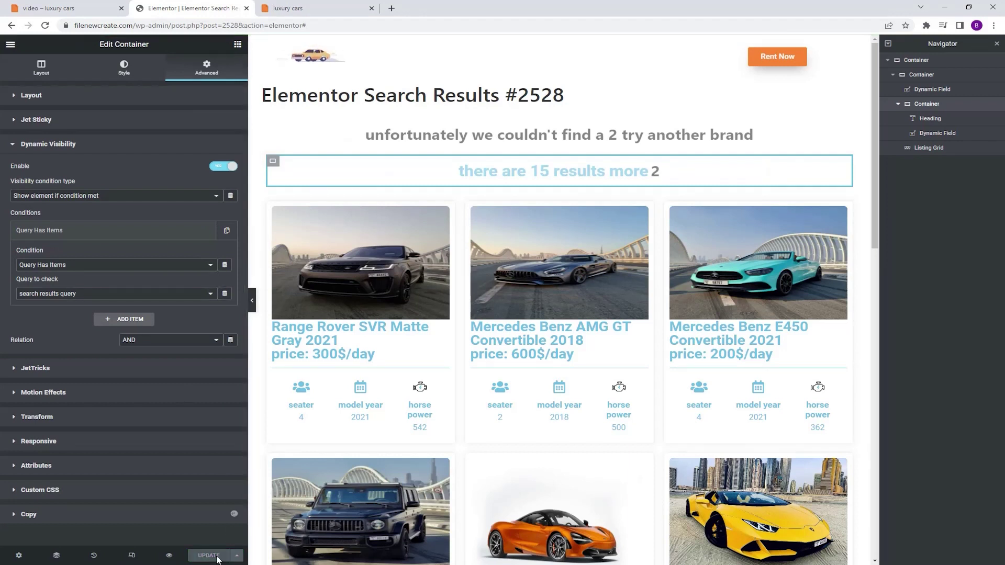
Search the live site for 'toyota' to check the no-results message.
{"action": "left_click", "coordinate": [293, 9]}
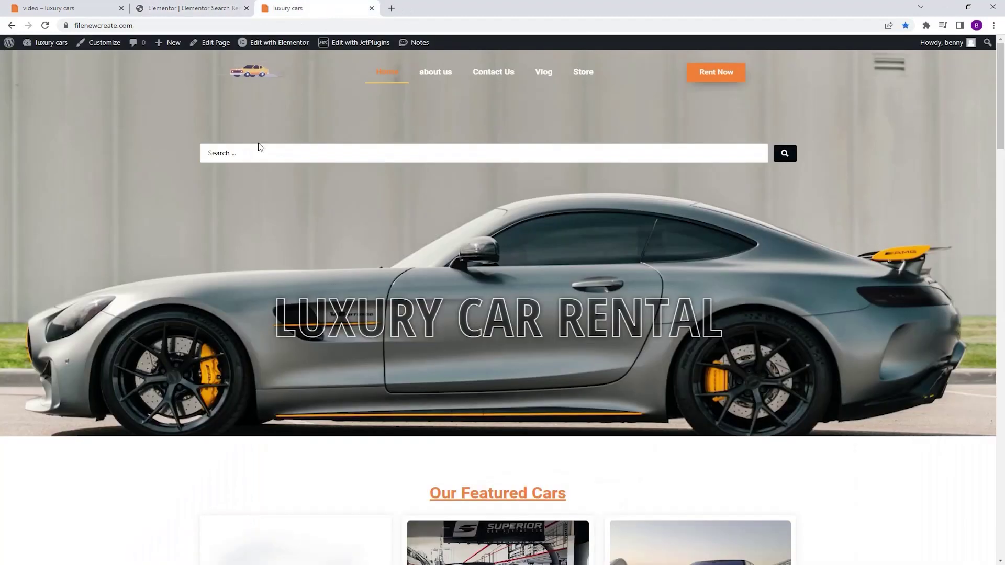
{"action": "left_click", "coordinate": [303, 153]}
{"action": "type", "text": "toyota"}
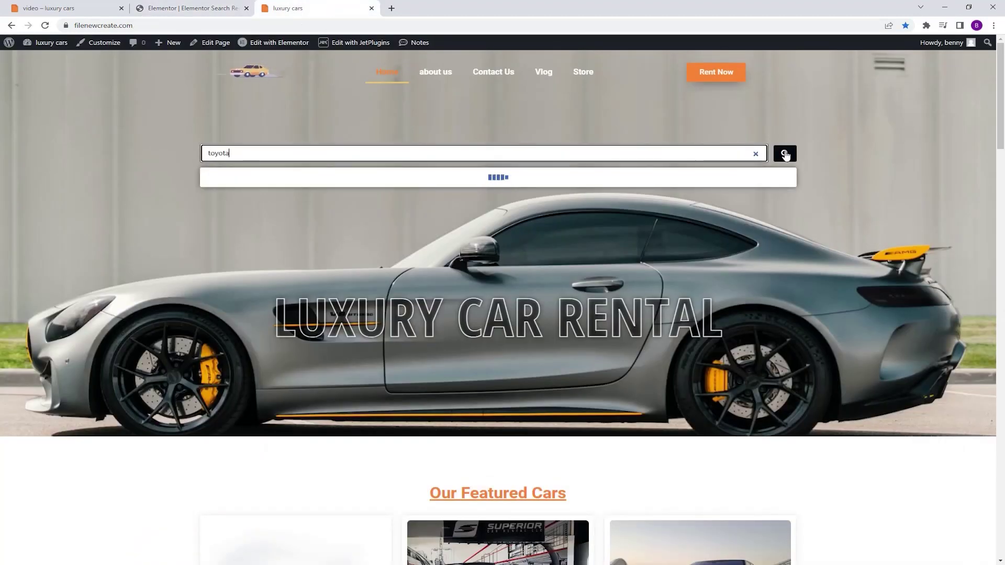
{"action": "left_click", "coordinate": [784, 154]}
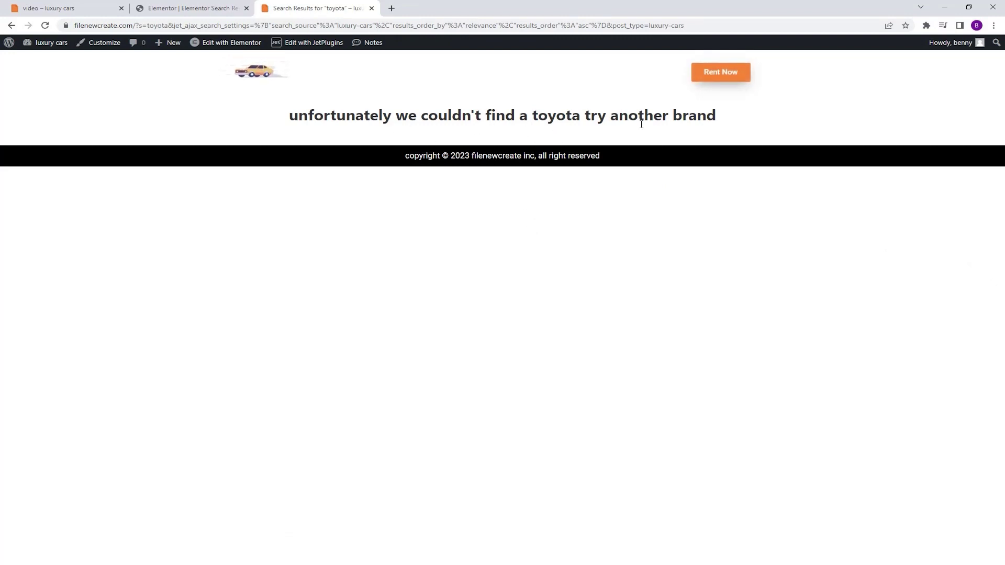
Return to the site home page and enter 'lamborghini' in the search box.
{"action": "left_click", "coordinate": [720, 76]}
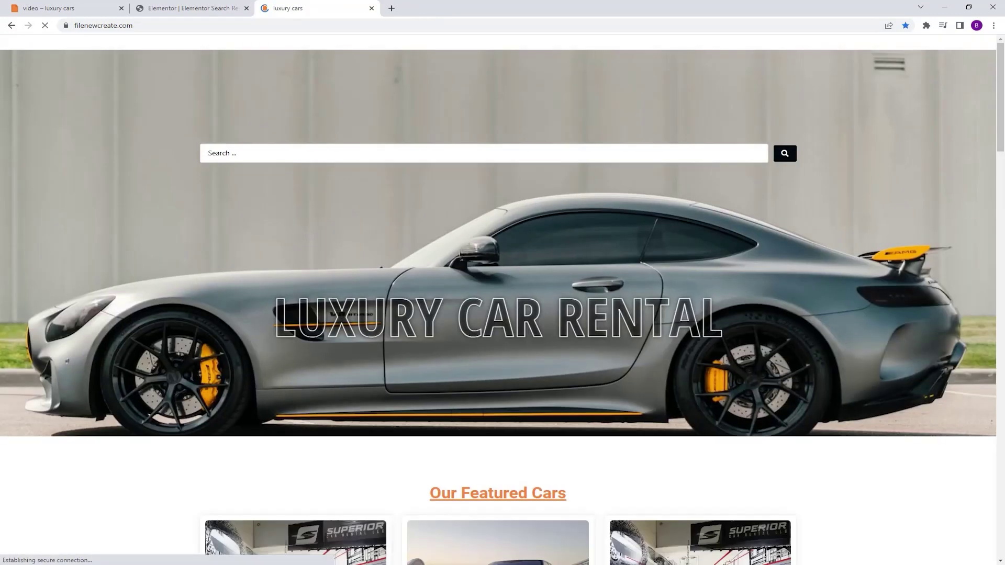
{"action": "key", "text": "super+Down"}
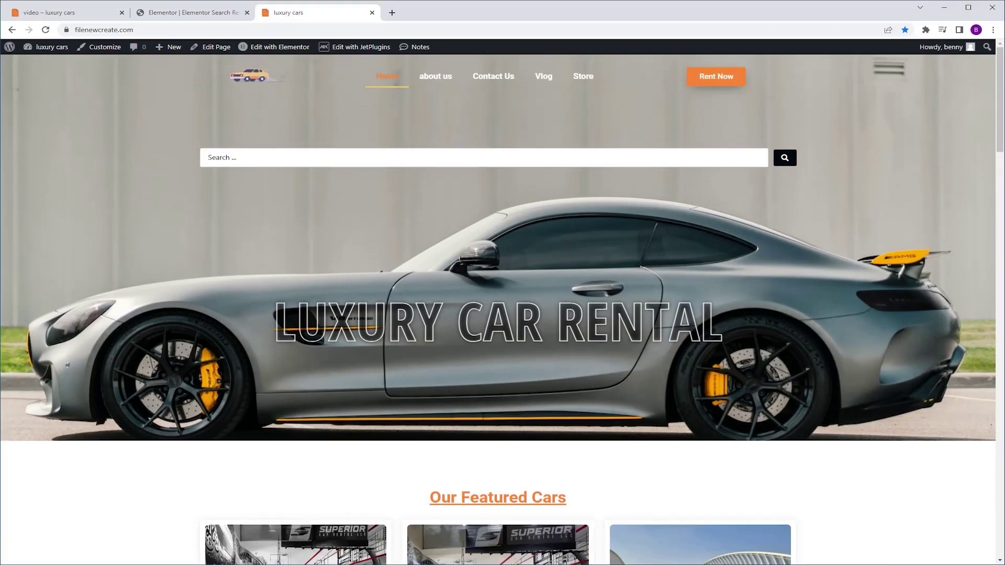
{"action": "left_click", "coordinate": [358, 161]}
{"action": "type", "text": "lamborghini"}
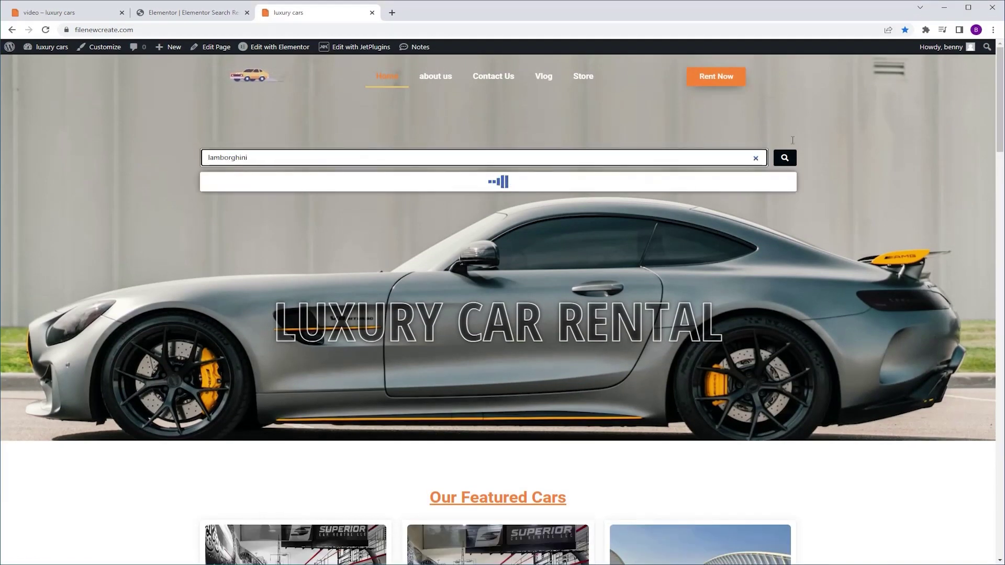